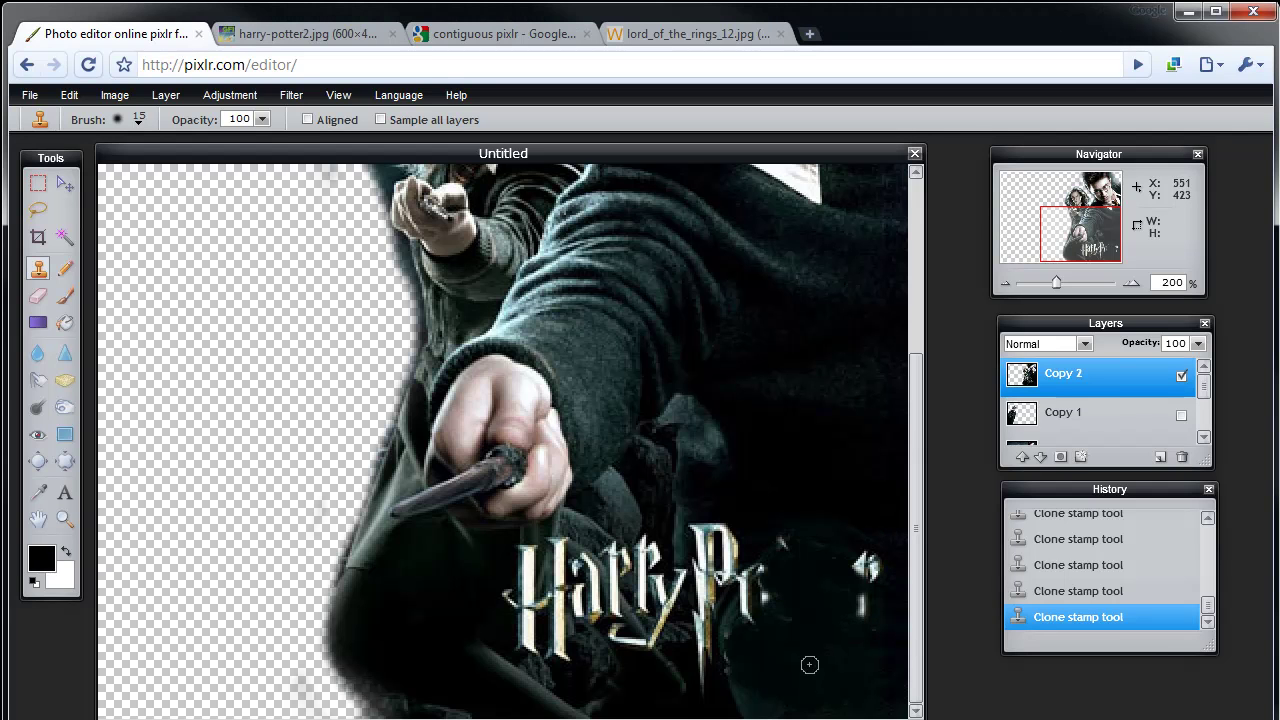
Clone-stamp cloak texture over the bright marks and the leftover 'P' after 'Harry'.
left_click_drag(868, 630, 869, 564)
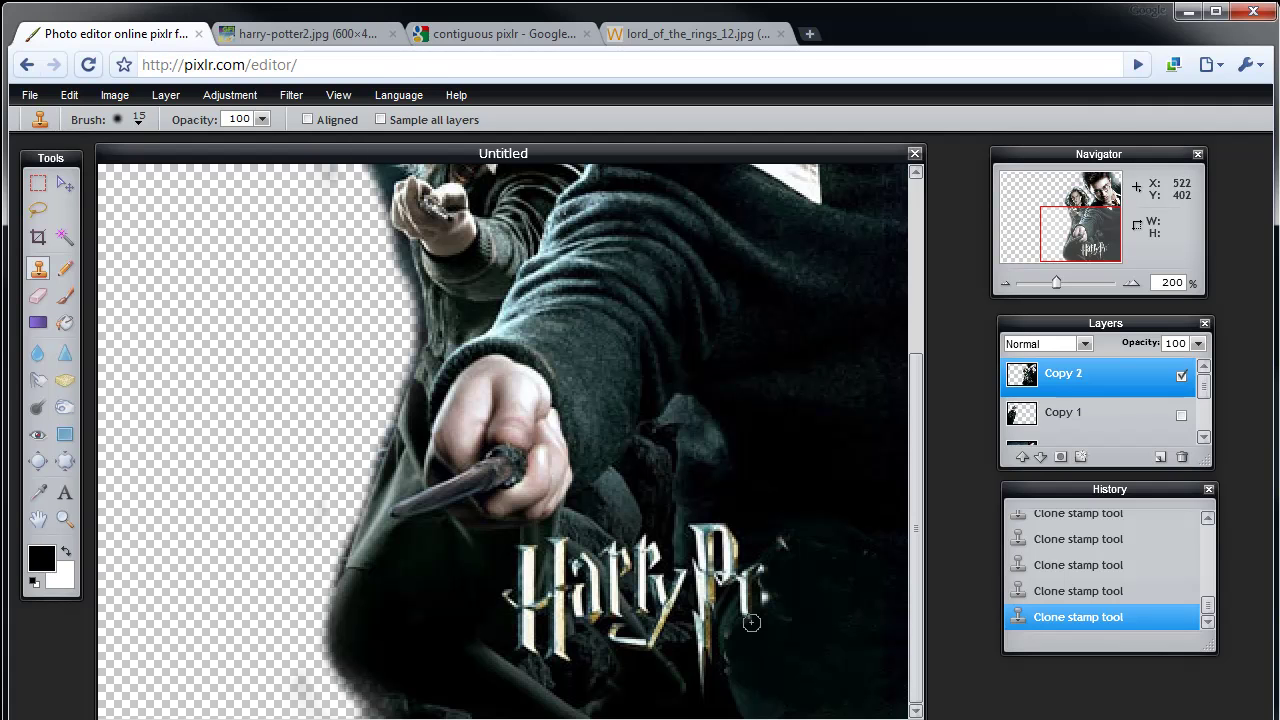
mouse_move(757, 610)
left_mouse_down()
mouse_move(758, 572)
mouse_move(820, 571)
left_mouse_up()
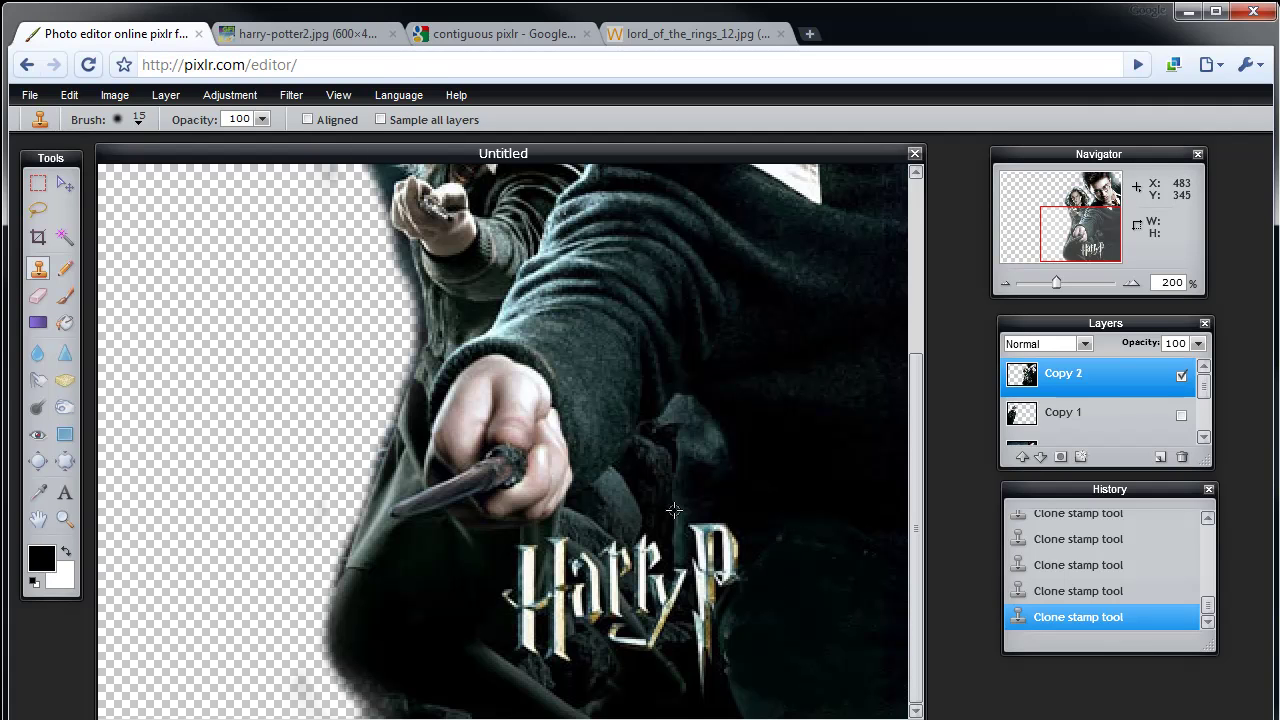
left_click_drag(704, 516, 724, 523)
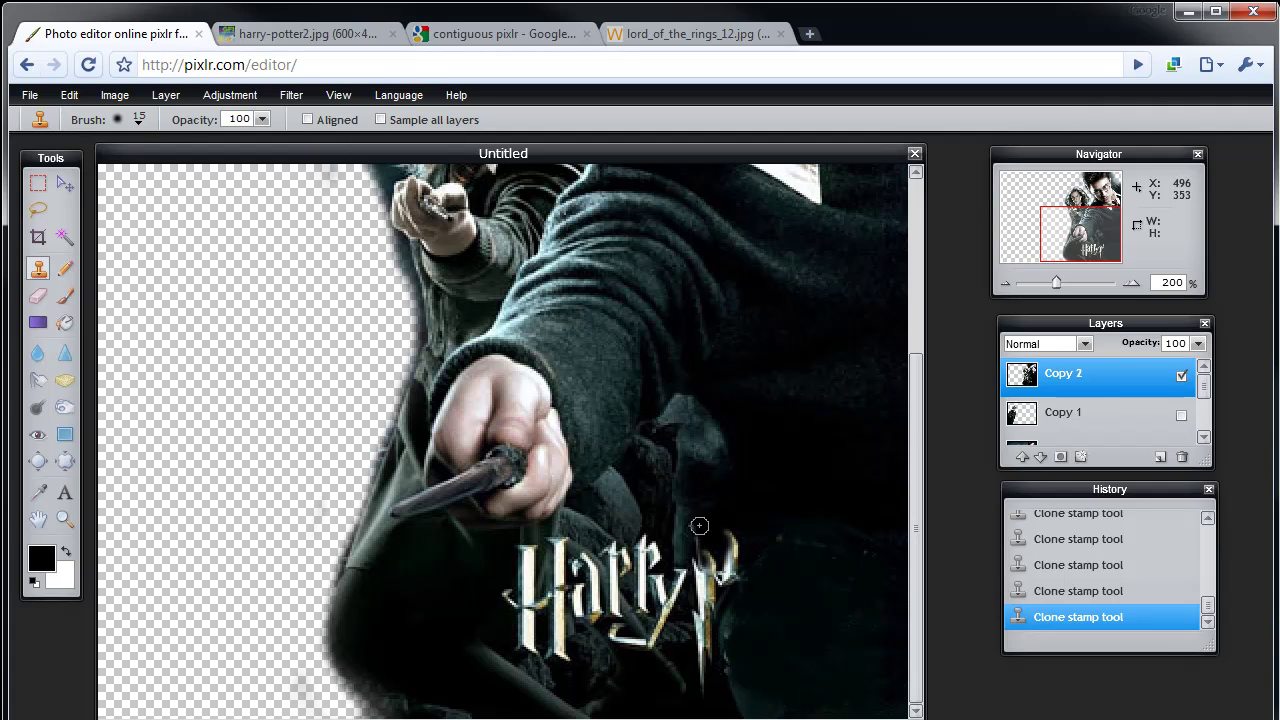
mouse_move(729, 530)
left_mouse_down()
mouse_move(729, 563)
mouse_move(710, 575)
mouse_move(715, 555)
left_mouse_up()
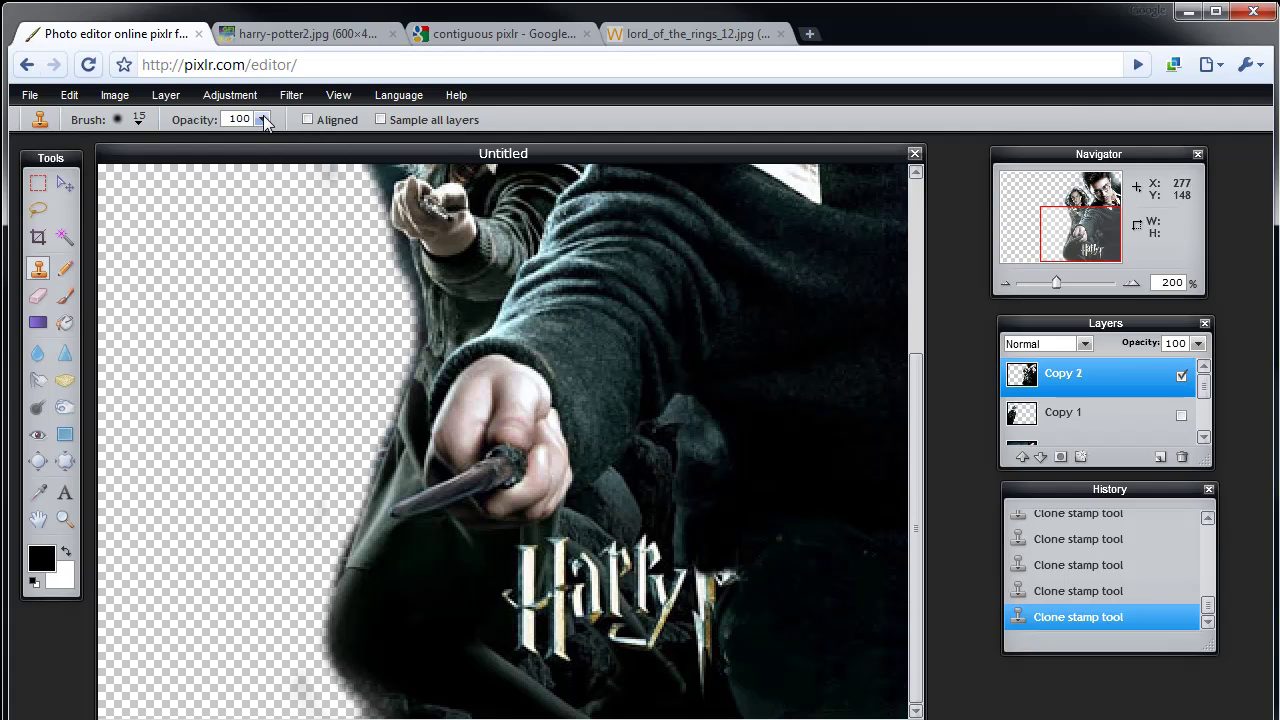
Zoom the canvas out twice to 100% to see the whole image.
left_click(339, 96)
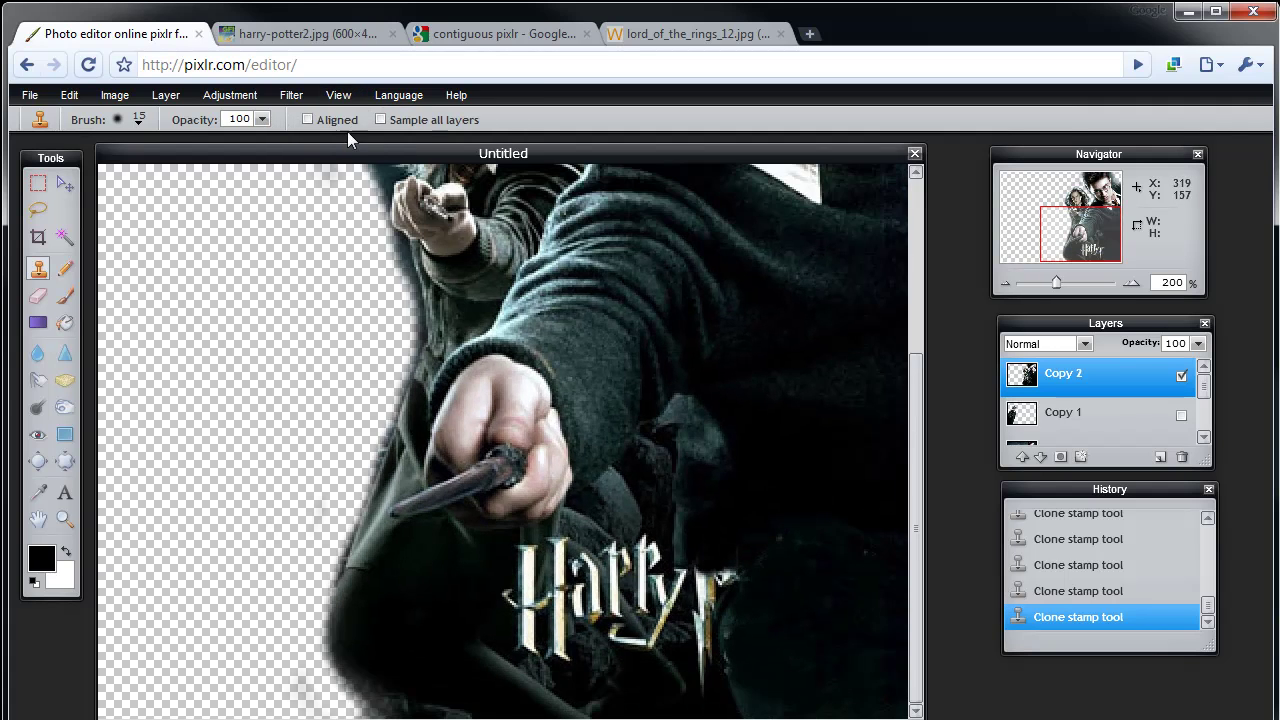
left_click(338, 100)
left_click(350, 137)
left_click(348, 97)
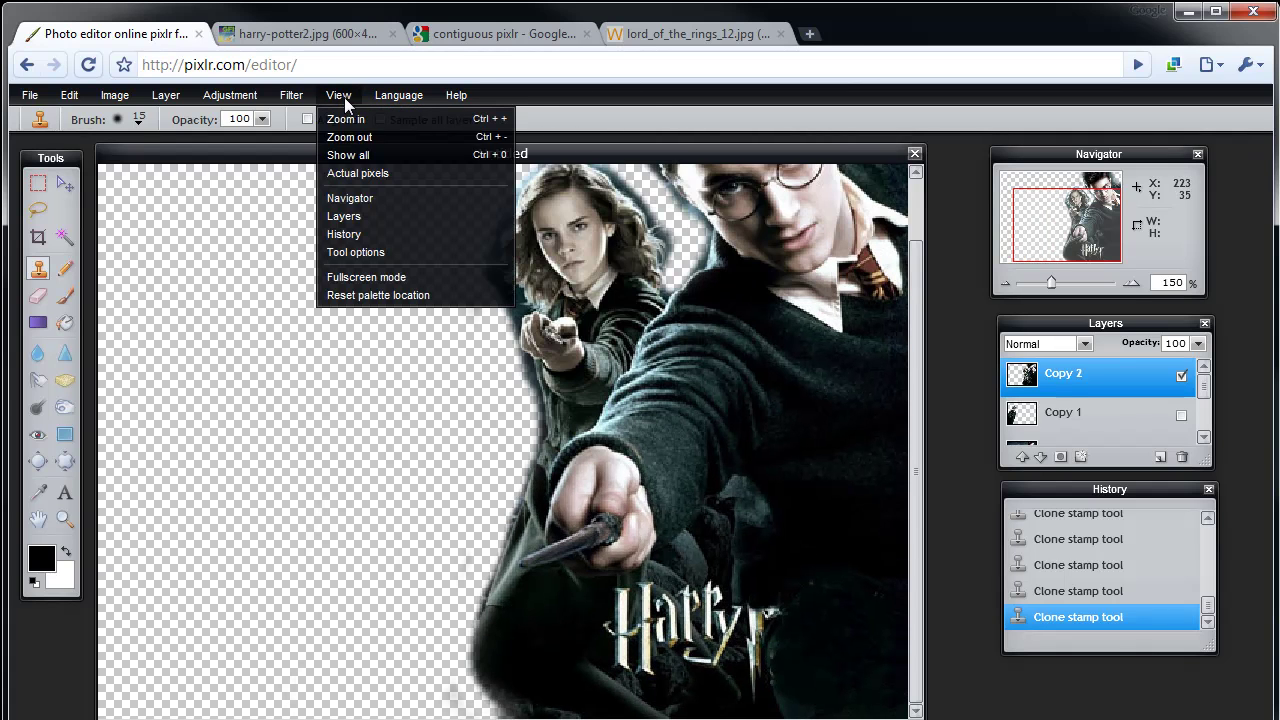
left_click(361, 135)
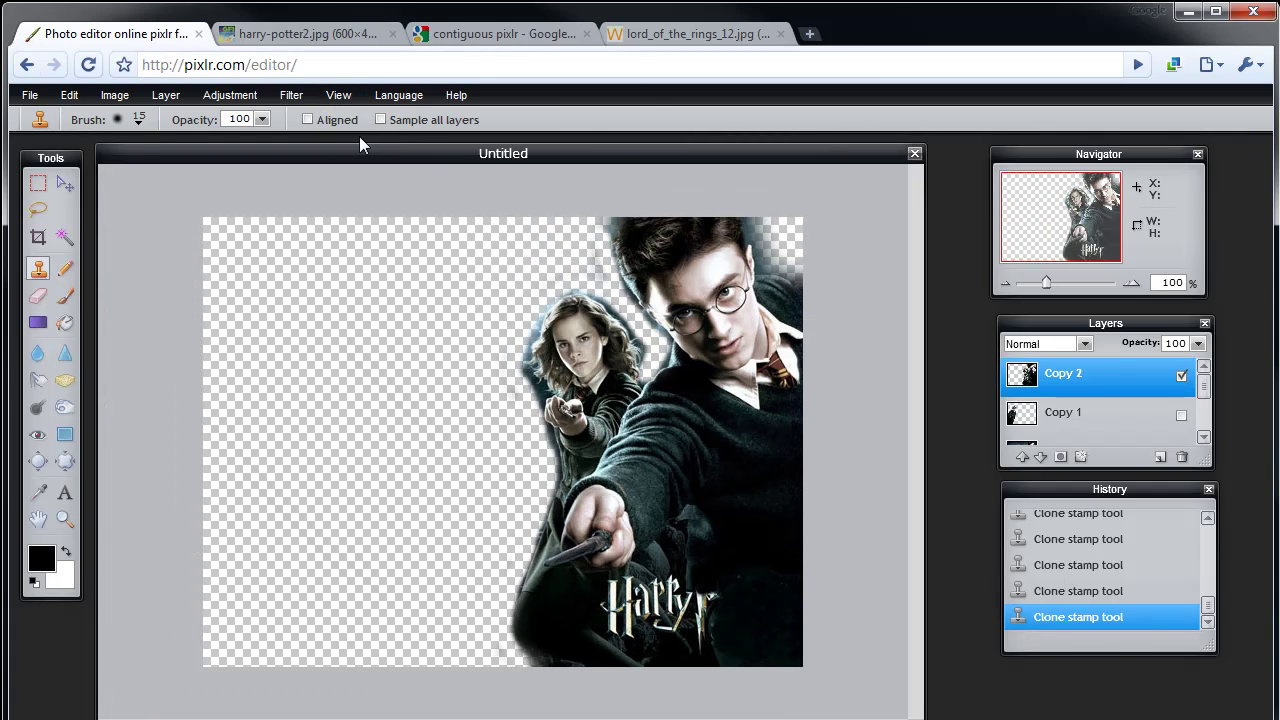
With the Eraser, remove the dark halo around Harry's hair.
left_click(38, 296)
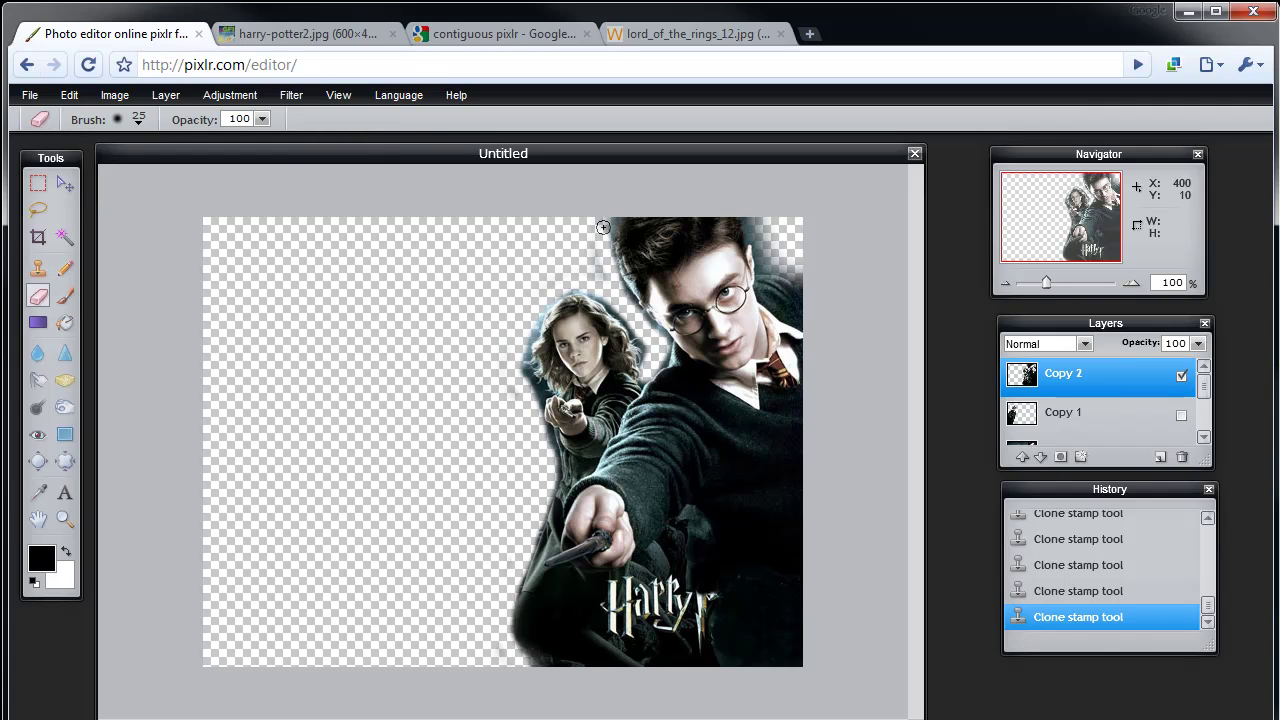
left_click_drag(614, 220, 609, 263)
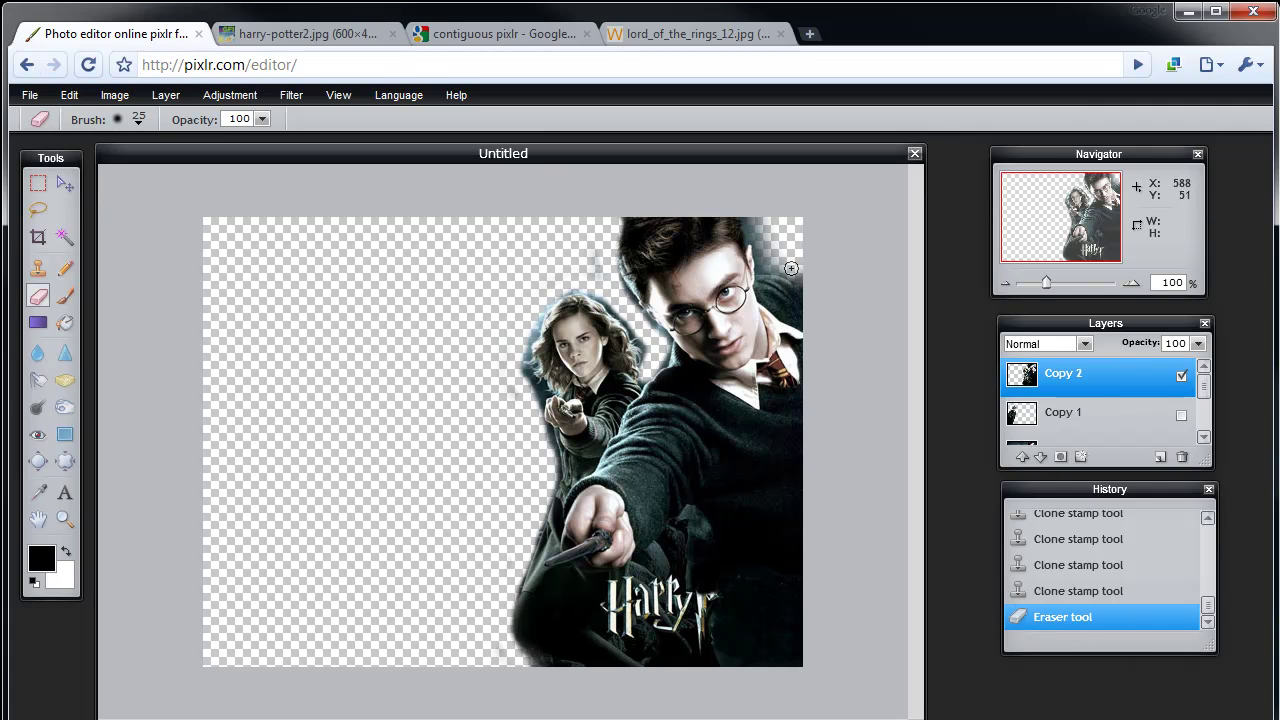
mouse_move(791, 268)
left_mouse_down()
mouse_move(755, 240)
mouse_move(758, 213)
mouse_move(788, 268)
mouse_move(771, 298)
left_mouse_up()
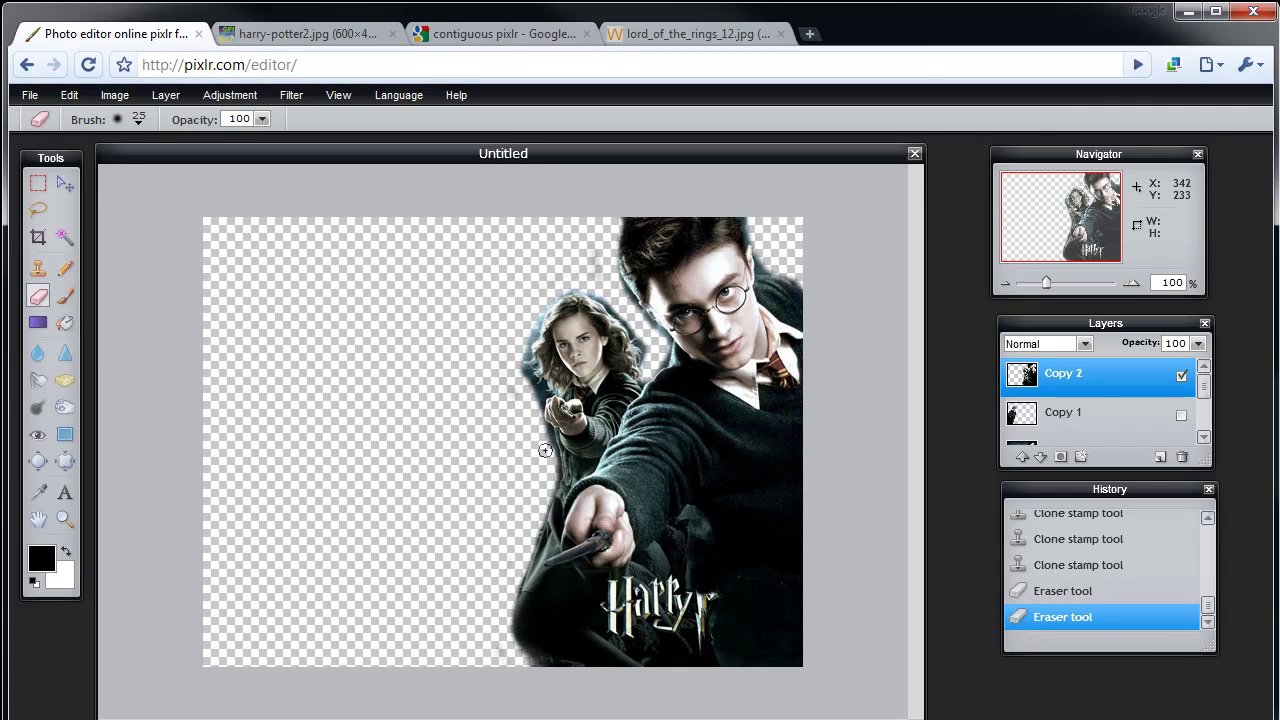
left_click(139, 121)
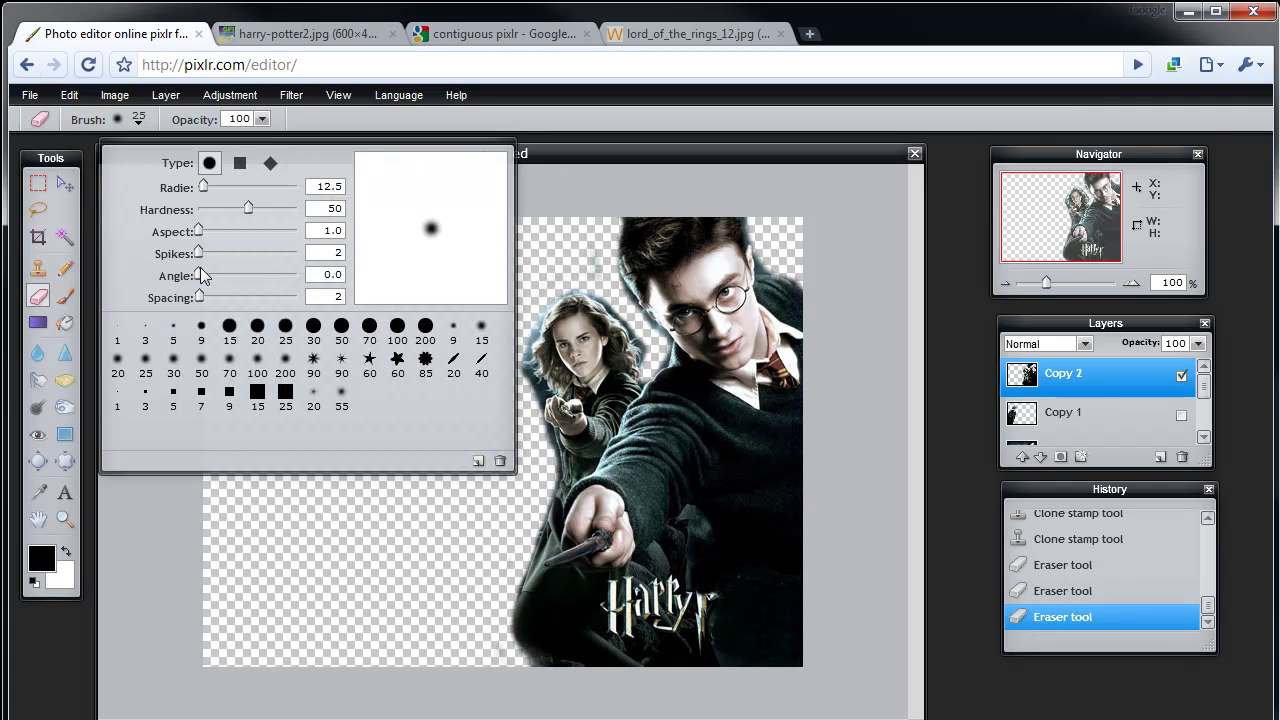
left_click(493, 474)
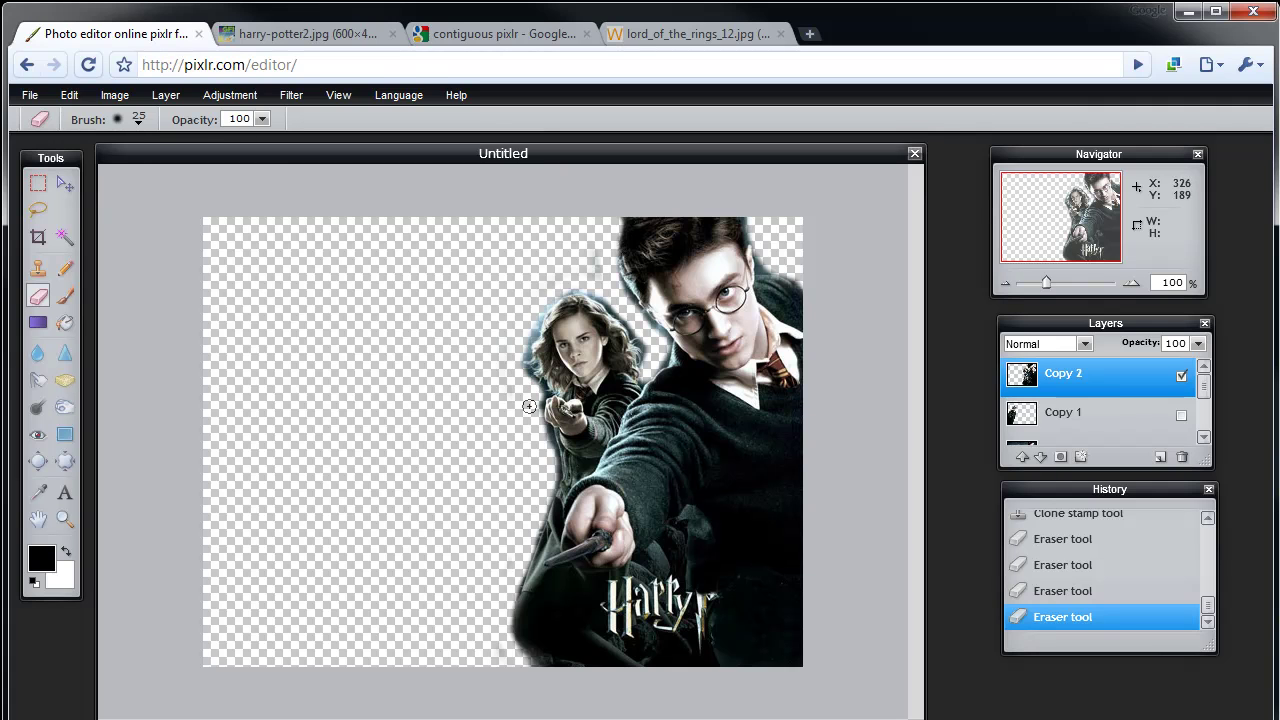
Erase below Hermione's arm and cut through the Harry logo with eraser hardness 27.
left_click_drag(547, 450, 510, 615)
mouse_move(689, 668)
left_mouse_down()
mouse_move(630, 638)
mouse_move(621, 614)
mouse_move(674, 547)
mouse_move(637, 607)
left_mouse_up()
left_click(138, 122)
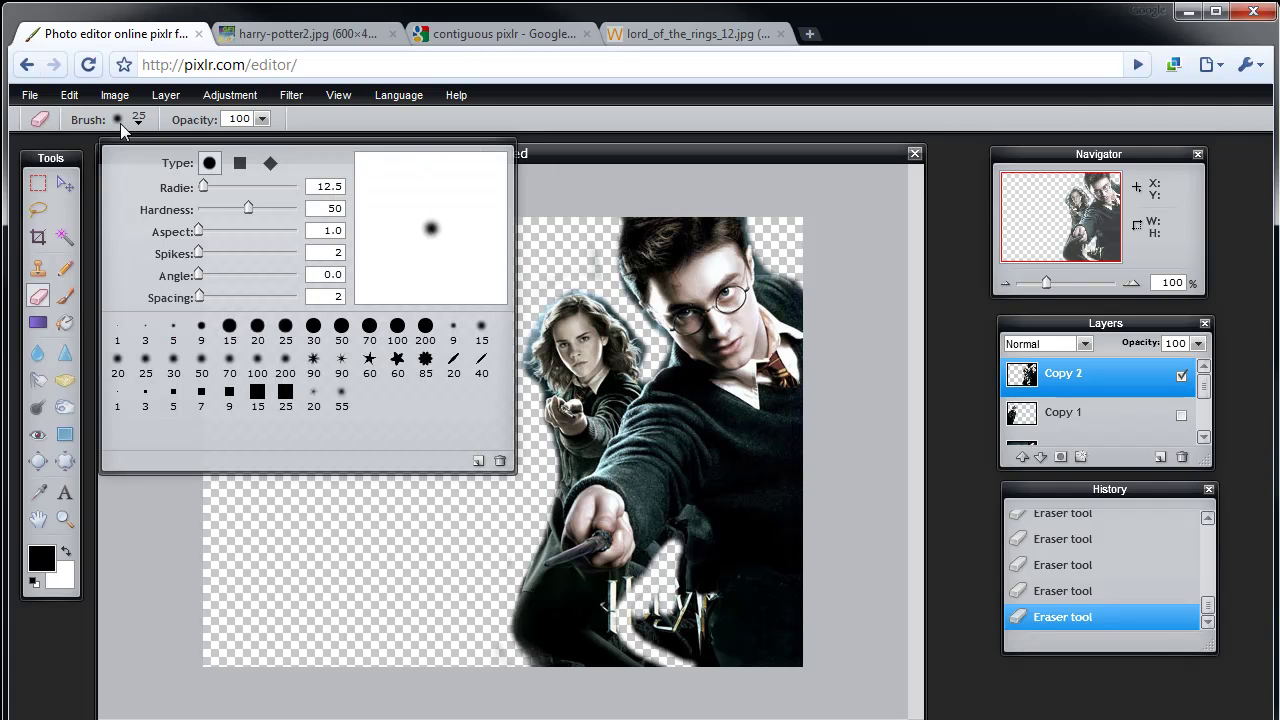
left_click_drag(255, 209, 225, 209)
mouse_move(672, 670)
left_mouse_down()
mouse_move(651, 598)
mouse_move(635, 601)
mouse_move(652, 638)
mouse_move(620, 617)
mouse_move(635, 572)
mouse_move(629, 604)
left_mouse_up()
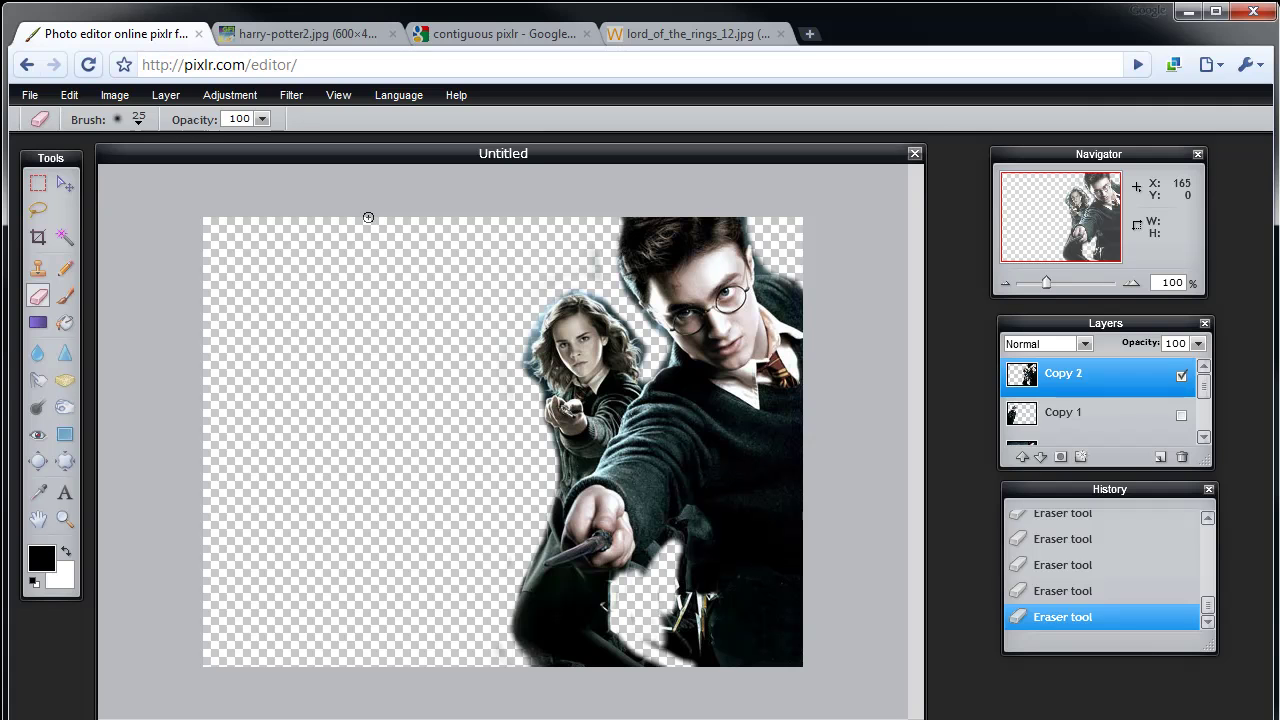
Zoom in to 200%, erase the logo area on Harry's sleeve, then undo that stroke.
left_click(338, 95)
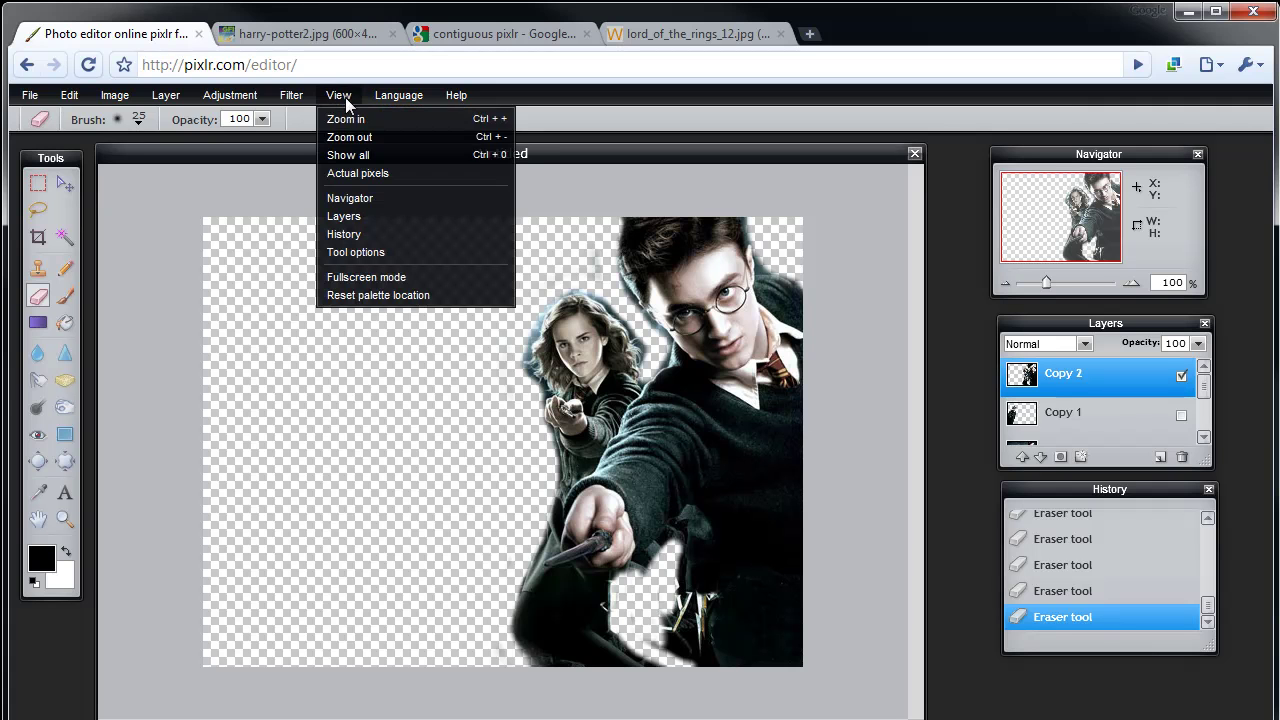
left_click(348, 118)
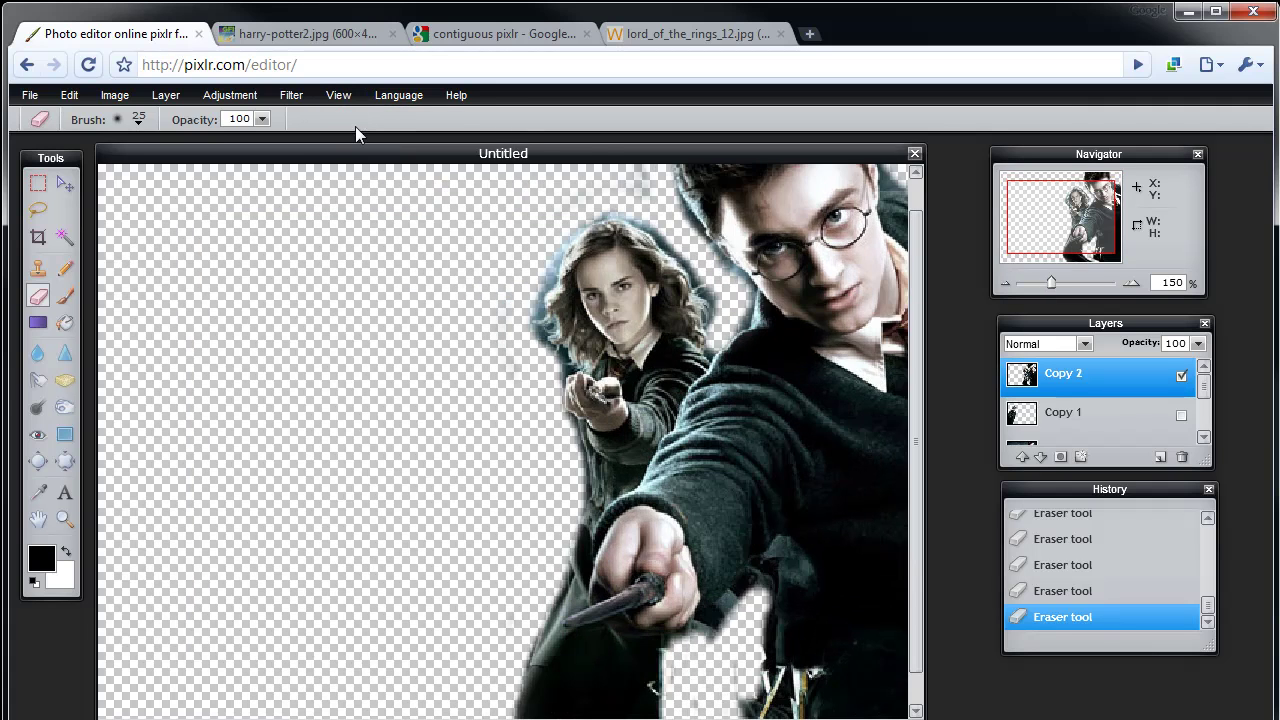
left_click(338, 95)
left_click(348, 119)
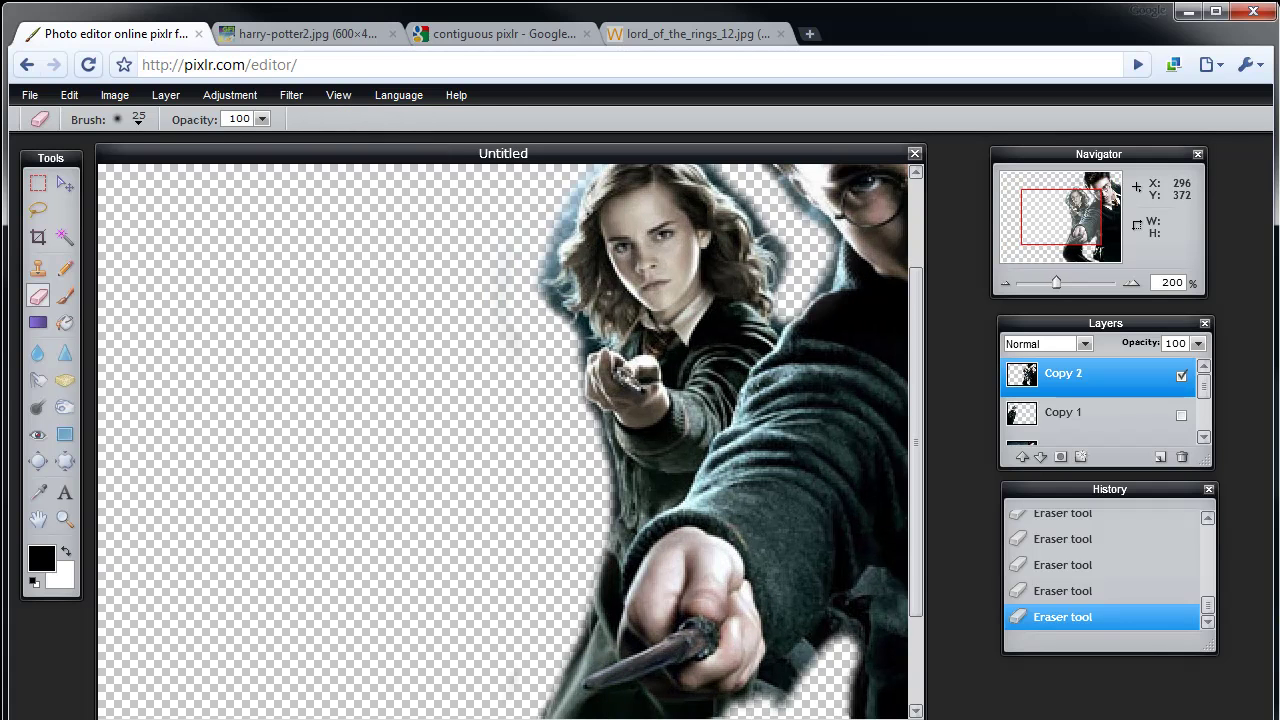
scroll(503, 440, "right", 3)
scroll(919, 560, "down", 3)
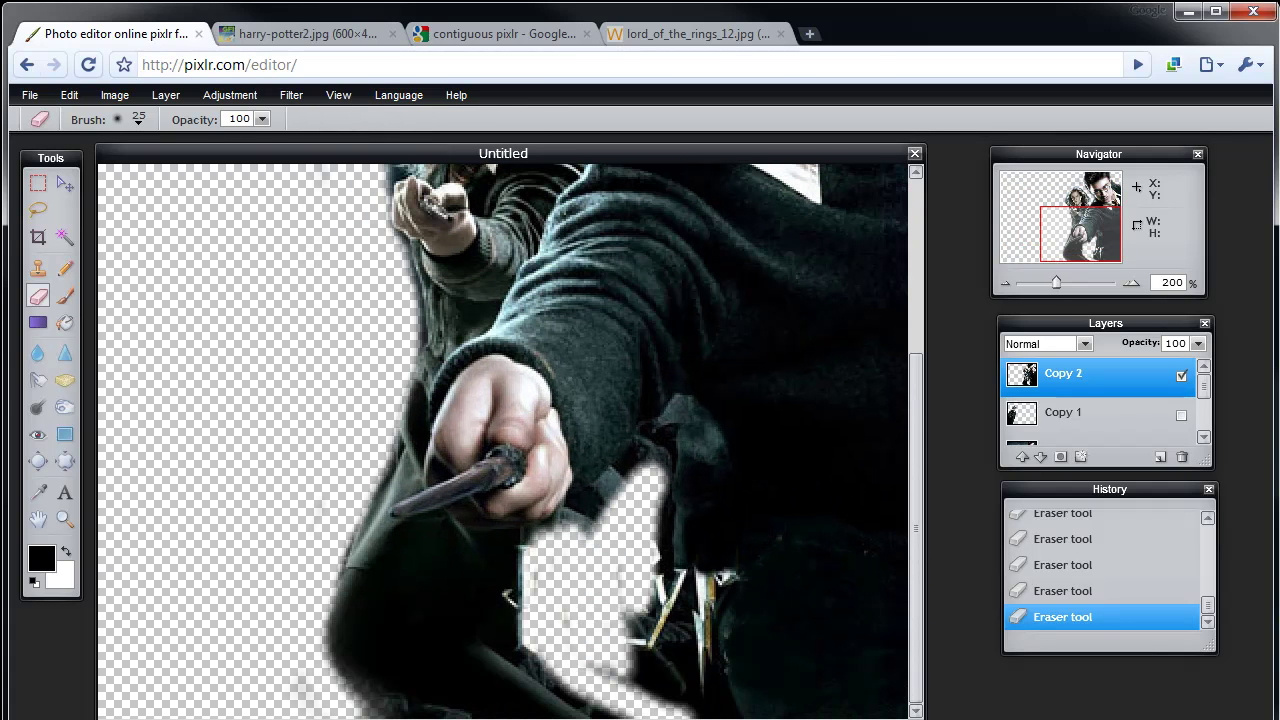
mouse_move(620, 626)
left_mouse_down()
mouse_move(656, 669)
mouse_move(604, 574)
mouse_move(522, 567)
mouse_move(541, 595)
mouse_move(530, 642)
mouse_move(506, 612)
mouse_move(527, 620)
mouse_move(524, 569)
mouse_move(613, 508)
mouse_move(584, 536)
mouse_move(595, 504)
mouse_move(524, 558)
mouse_move(517, 568)
mouse_move(664, 439)
mouse_move(619, 487)
mouse_move(633, 475)
mouse_move(649, 504)
mouse_move(646, 552)
mouse_move(662, 455)
mouse_move(648, 624)
mouse_move(662, 571)
mouse_move(671, 606)
mouse_move(649, 664)
mouse_move(659, 692)
mouse_move(607, 671)
mouse_move(663, 679)
mouse_move(678, 712)
mouse_move(575, 623)
mouse_move(632, 668)
mouse_move(677, 668)
mouse_move(687, 697)
mouse_move(723, 710)
mouse_move(682, 593)
mouse_move(690, 606)
mouse_move(654, 557)
mouse_move(733, 588)
mouse_move(677, 580)
mouse_move(703, 440)
mouse_move(712, 470)
mouse_move(715, 560)
mouse_move(703, 580)
mouse_move(668, 457)
mouse_move(703, 503)
mouse_move(722, 475)
mouse_move(723, 497)
mouse_move(690, 445)
mouse_move(700, 431)
mouse_move(703, 470)
mouse_move(686, 486)
mouse_move(680, 423)
mouse_move(657, 451)
mouse_move(708, 471)
mouse_move(686, 603)
mouse_move(691, 586)
mouse_move(706, 651)
mouse_move(703, 543)
mouse_move(706, 630)
left_mouse_up()
key("ctrl+z")
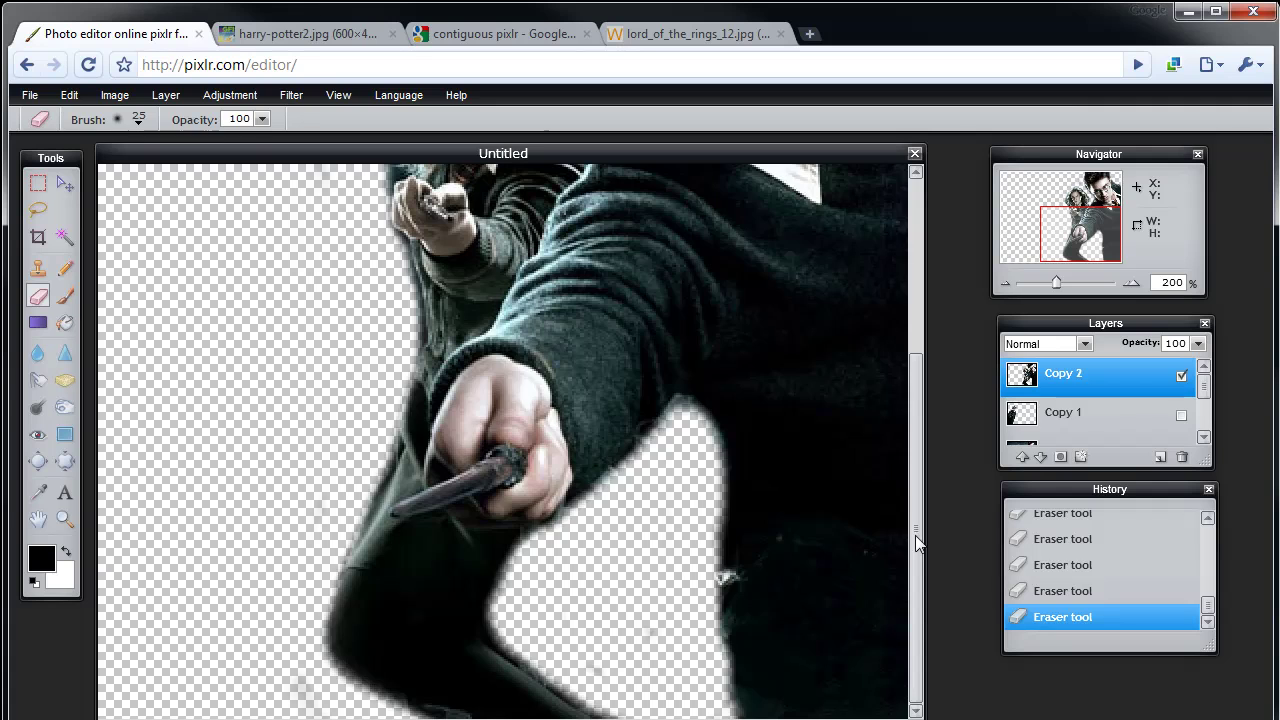
Erase the dark halos around Harry's head and between Hermione's and Harry's heads.
scroll(527, 372, "up", 4)
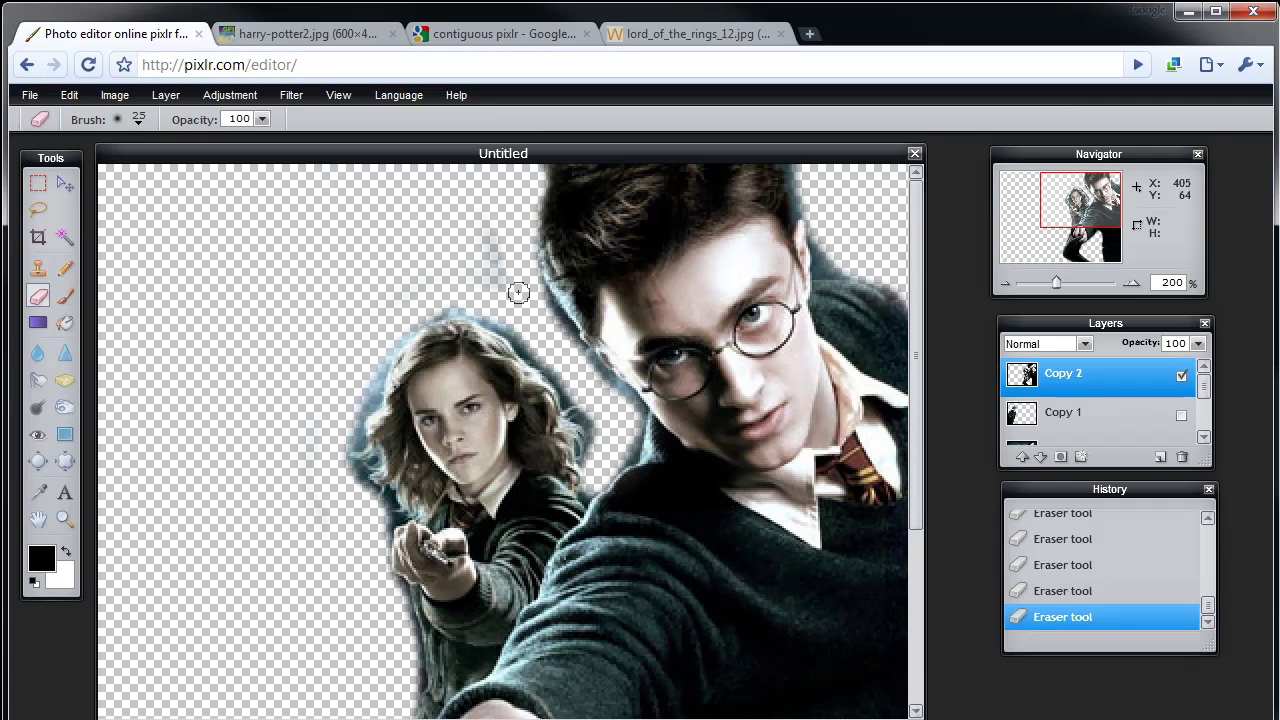
left_click_drag(517, 286, 490, 241)
left_click_drag(830, 270, 826, 205)
mouse_move(616, 429)
left_mouse_down()
mouse_move(628, 436)
mouse_move(550, 316)
mouse_move(501, 300)
left_mouse_up()
mouse_move(612, 446)
left_mouse_down()
mouse_move(587, 391)
mouse_move(499, 315)
mouse_move(419, 306)
mouse_move(380, 342)
mouse_move(344, 446)
mouse_move(339, 465)
mouse_move(364, 522)
left_mouse_up()
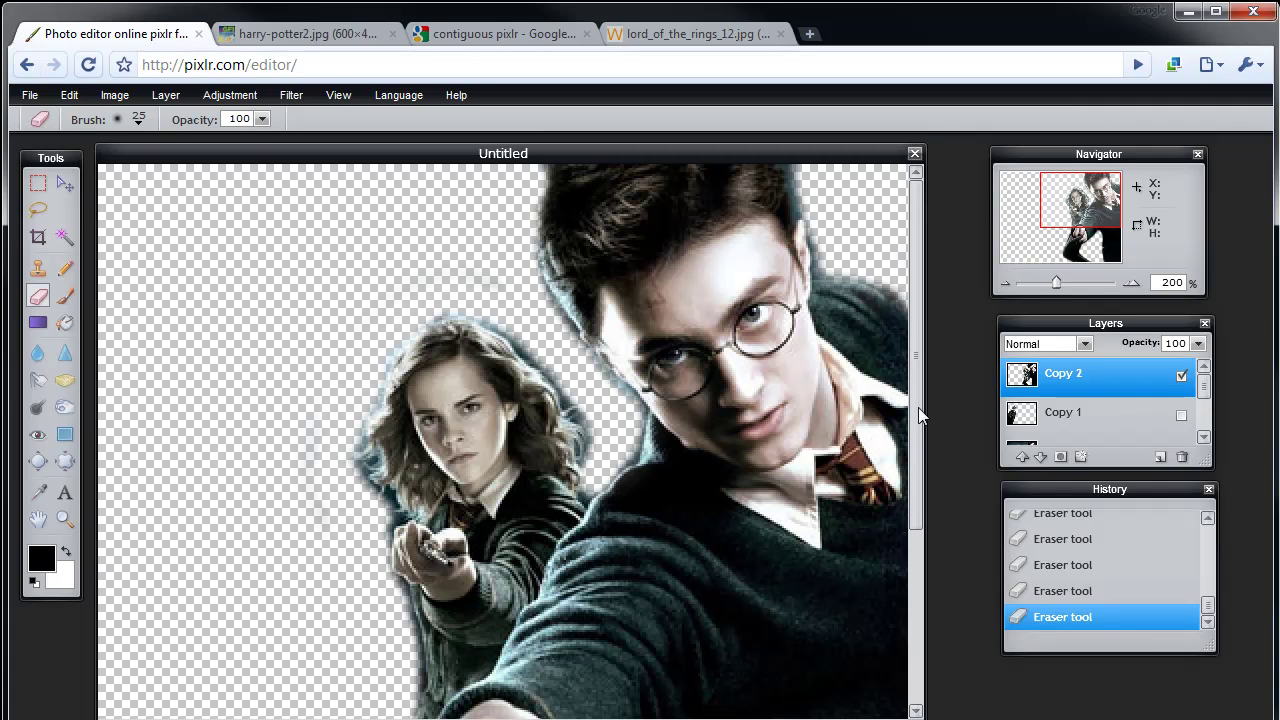
left_click_drag(919, 312, 918, 708)
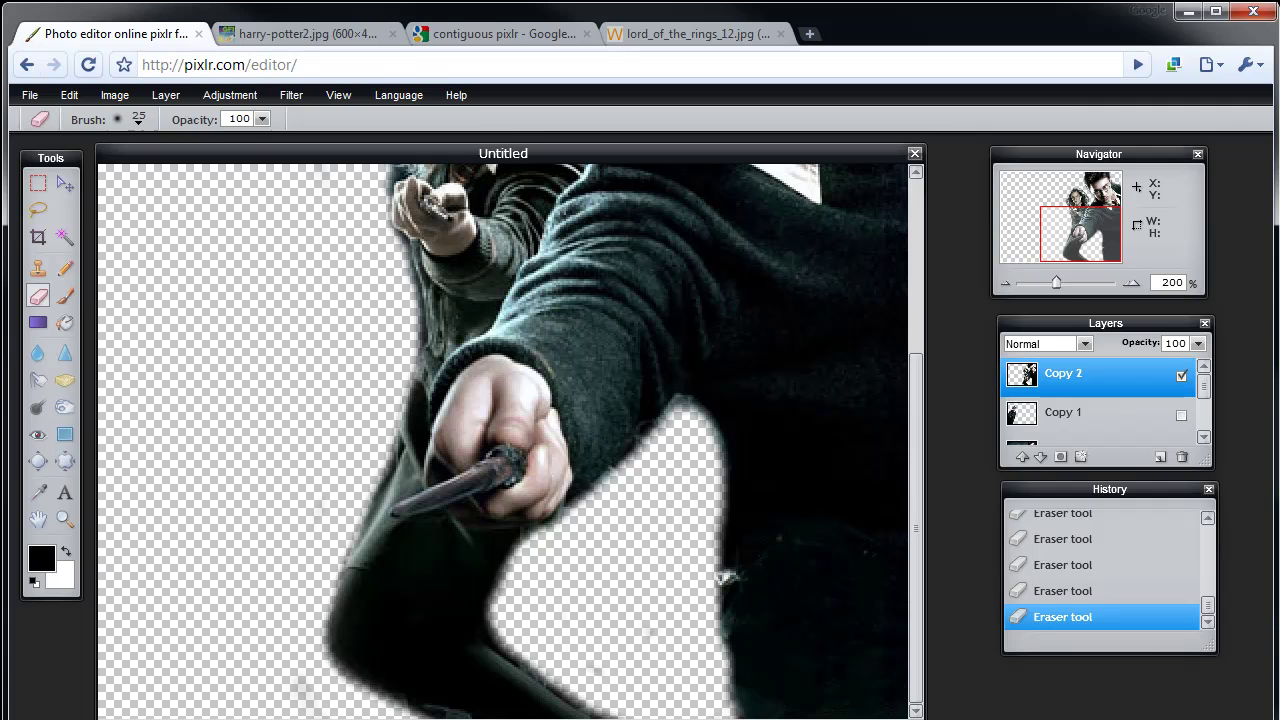
Zoom back out to 100% and make the Copy 1 layer with Ron visible.
left_click(338, 95)
left_click(357, 136)
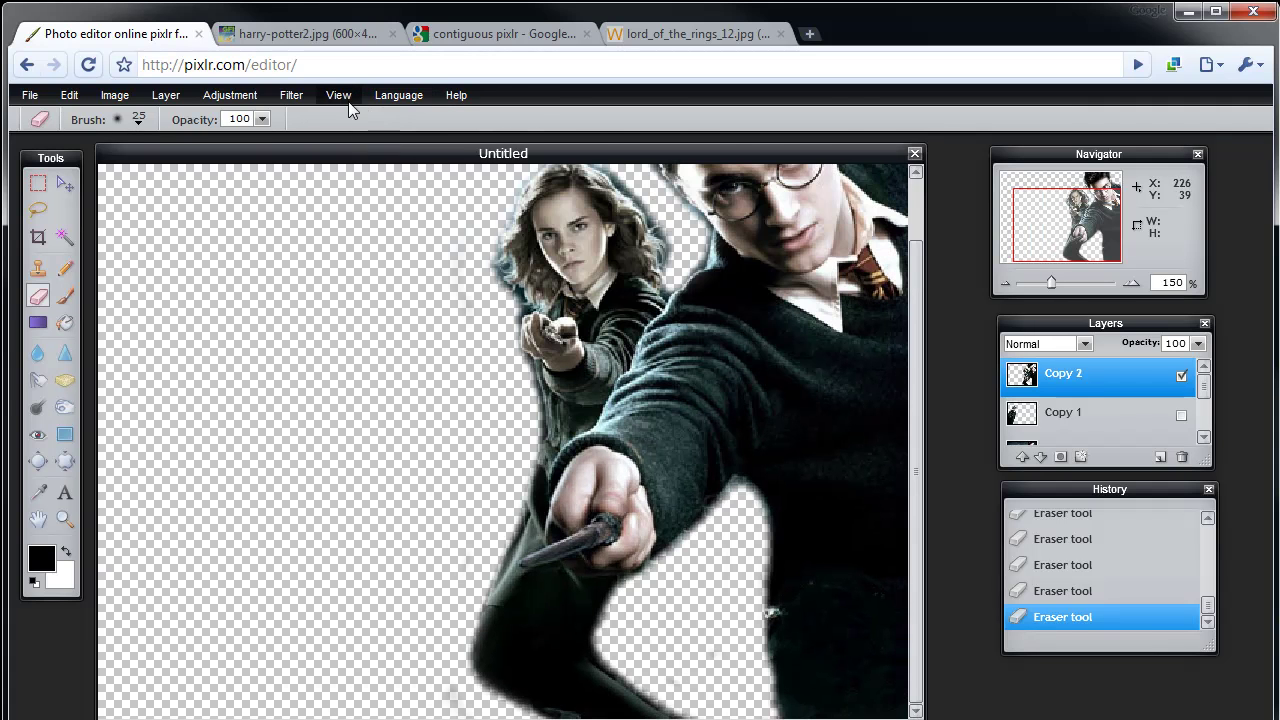
left_click(338, 95)
left_click(358, 136)
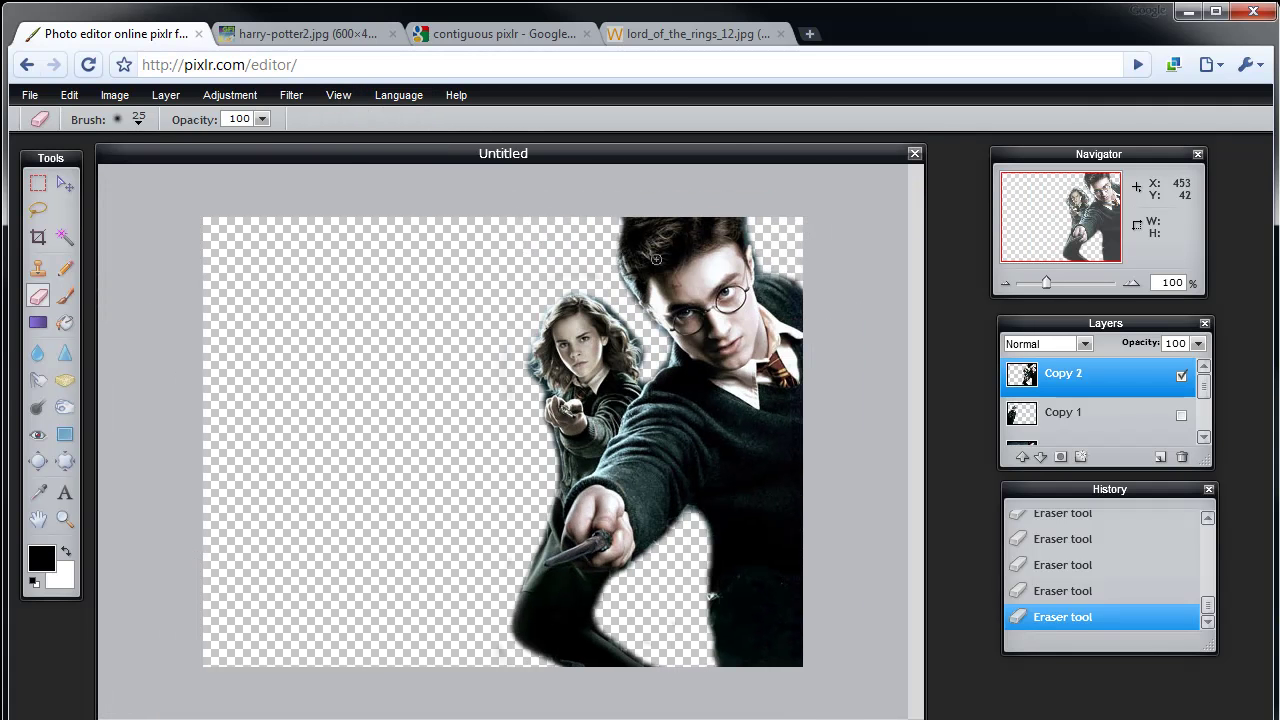
left_click(1180, 416)
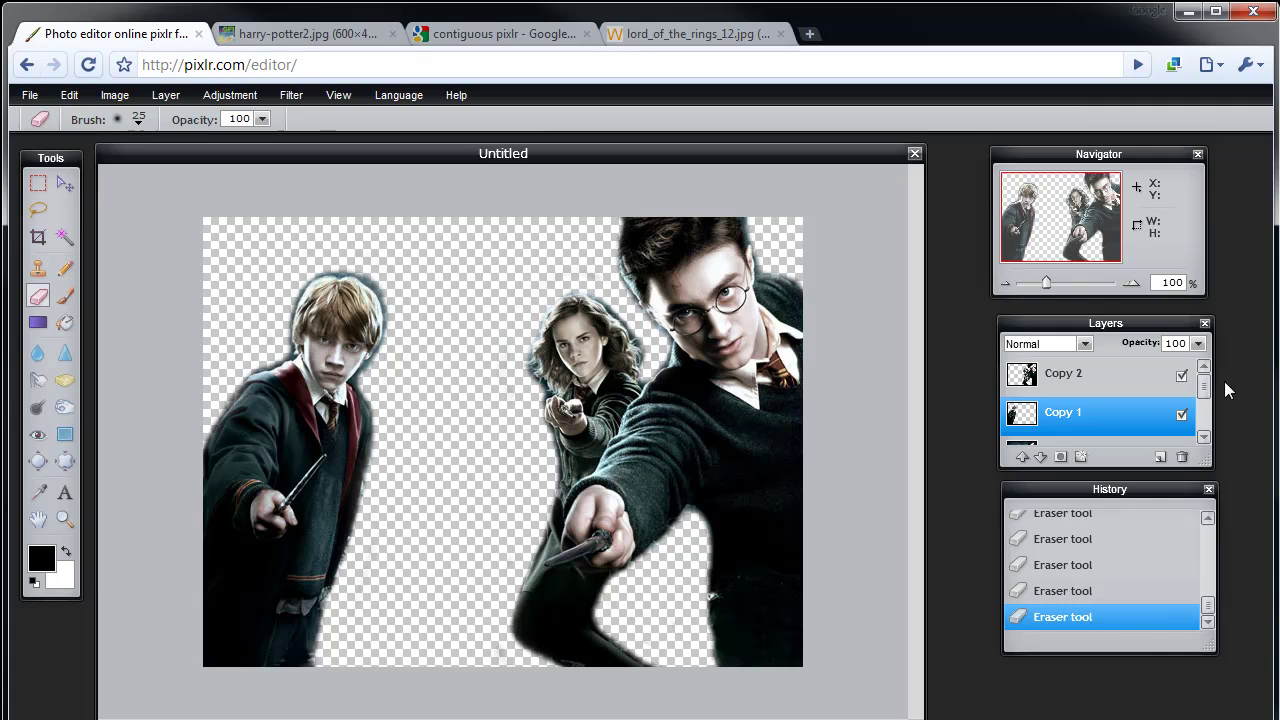
left_click_drag(1207, 381, 1206, 417)
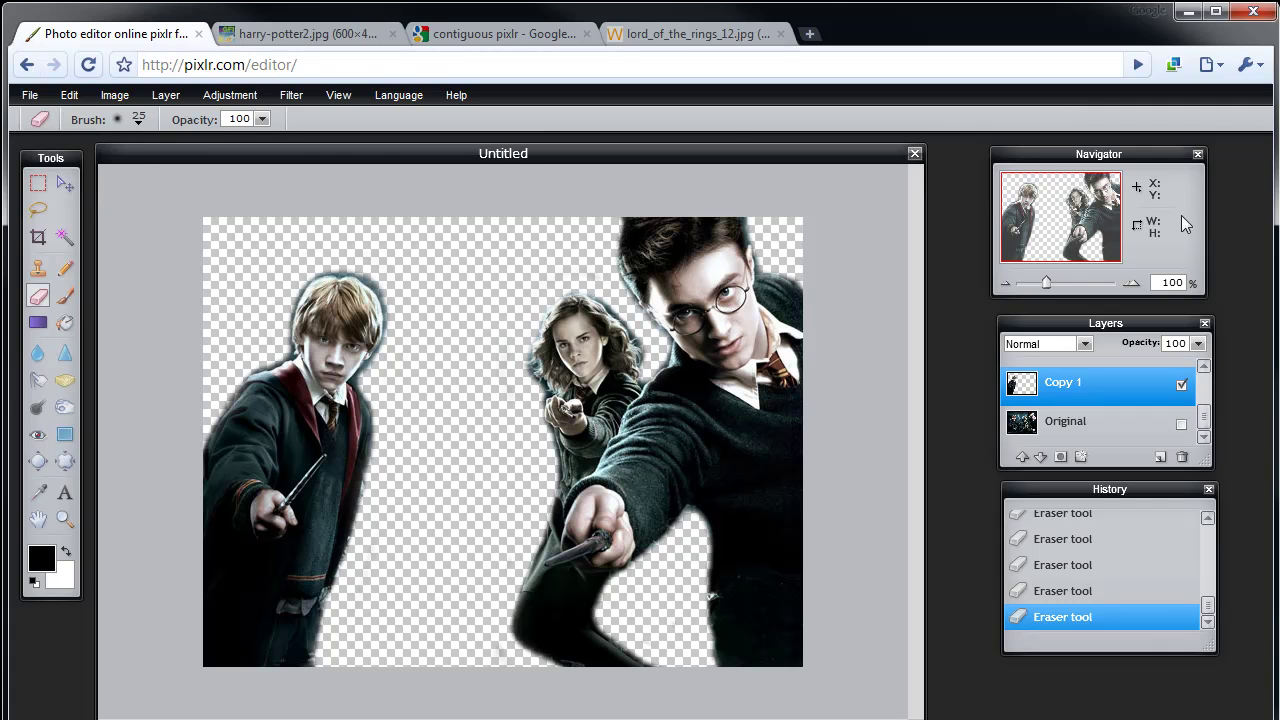
Open the Gandalf image in the editor by pasting its web address.
left_click(687, 30)
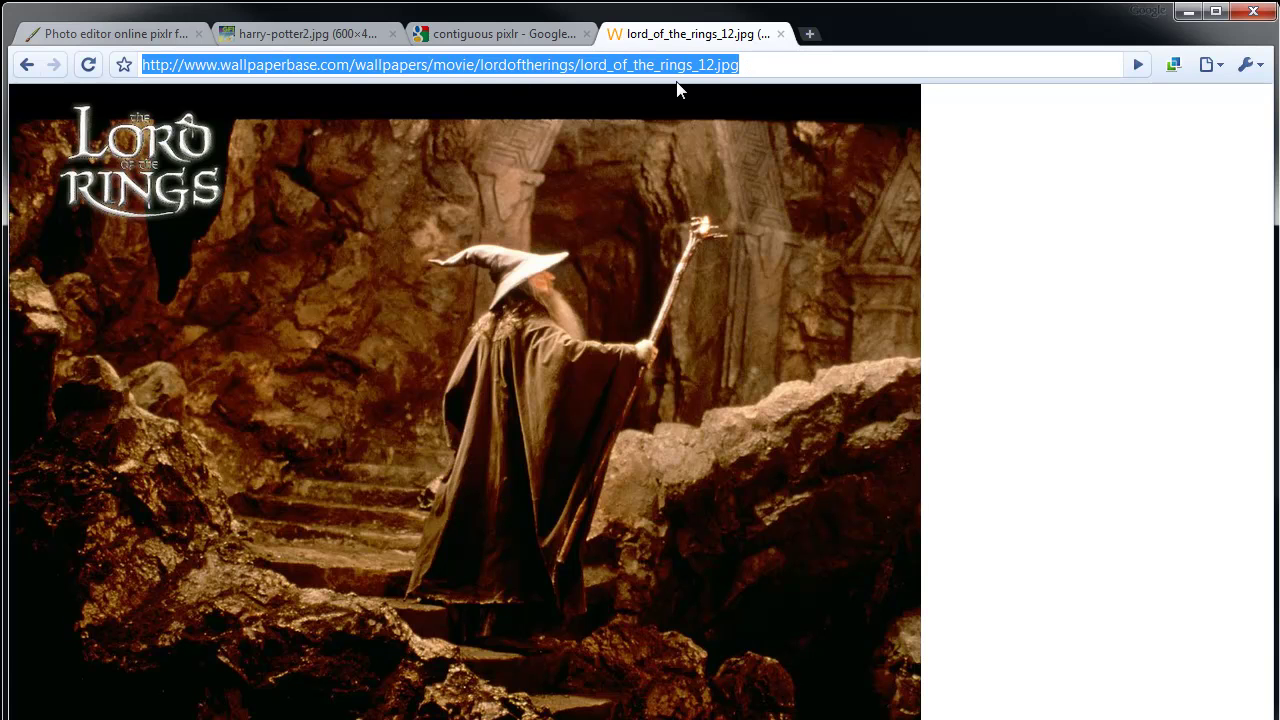
left_click(187, 33)
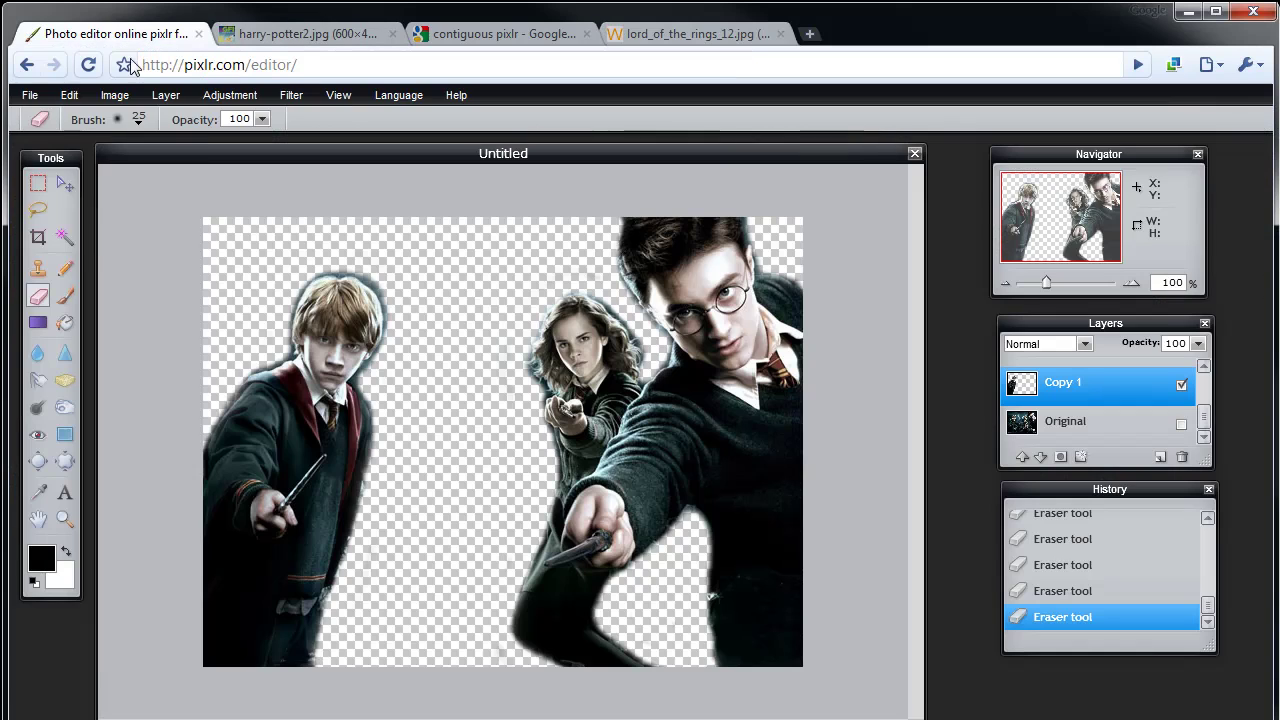
left_click(30, 95)
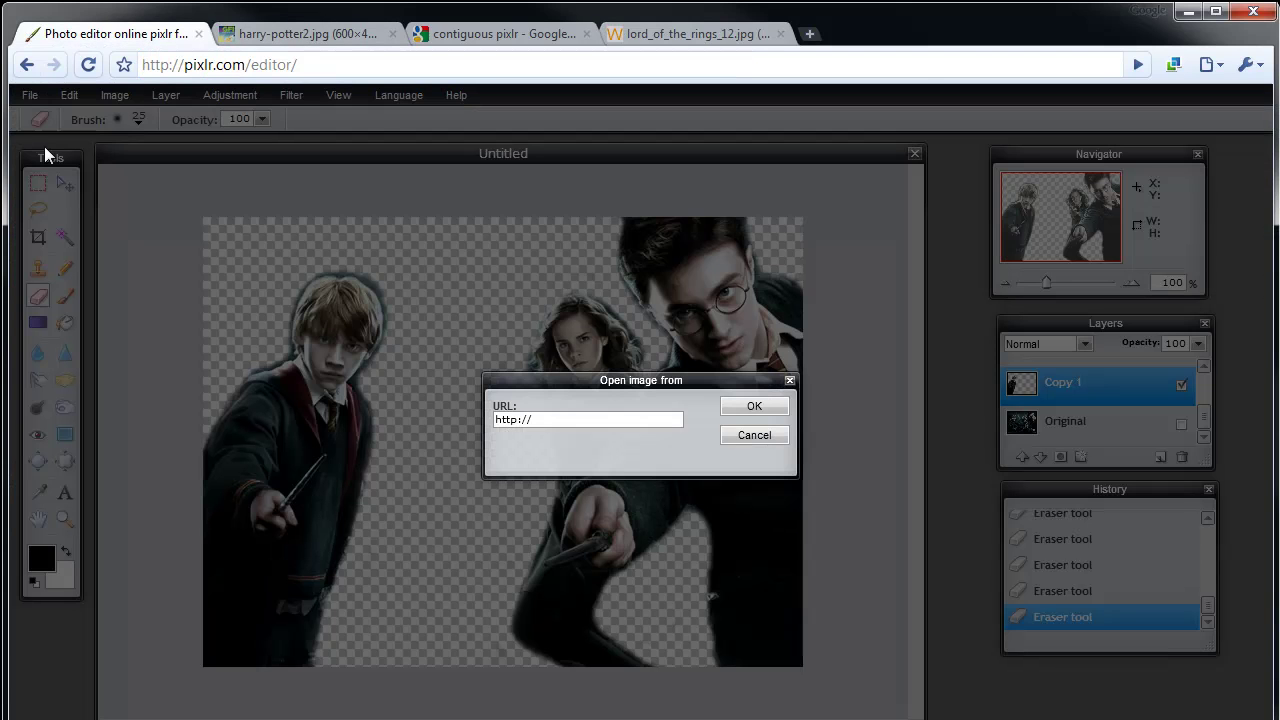
key("ctrl+a")
key("ctrl+v")
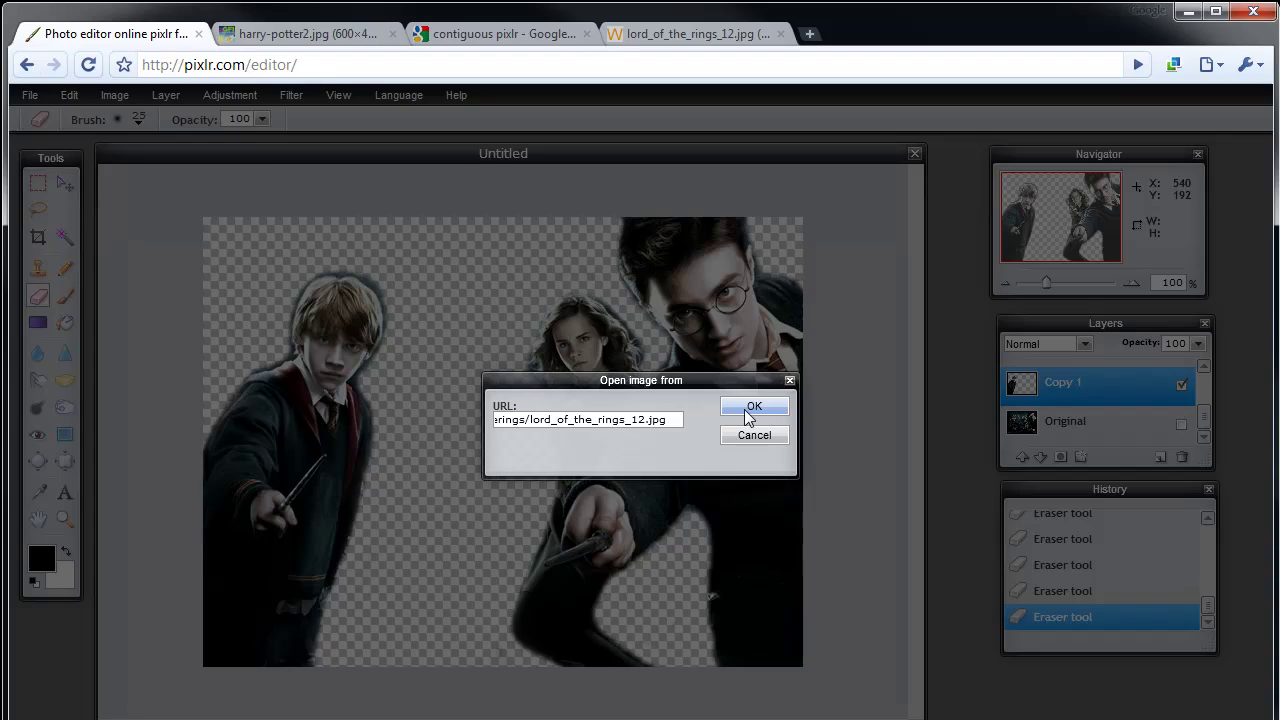
left_click(744, 409)
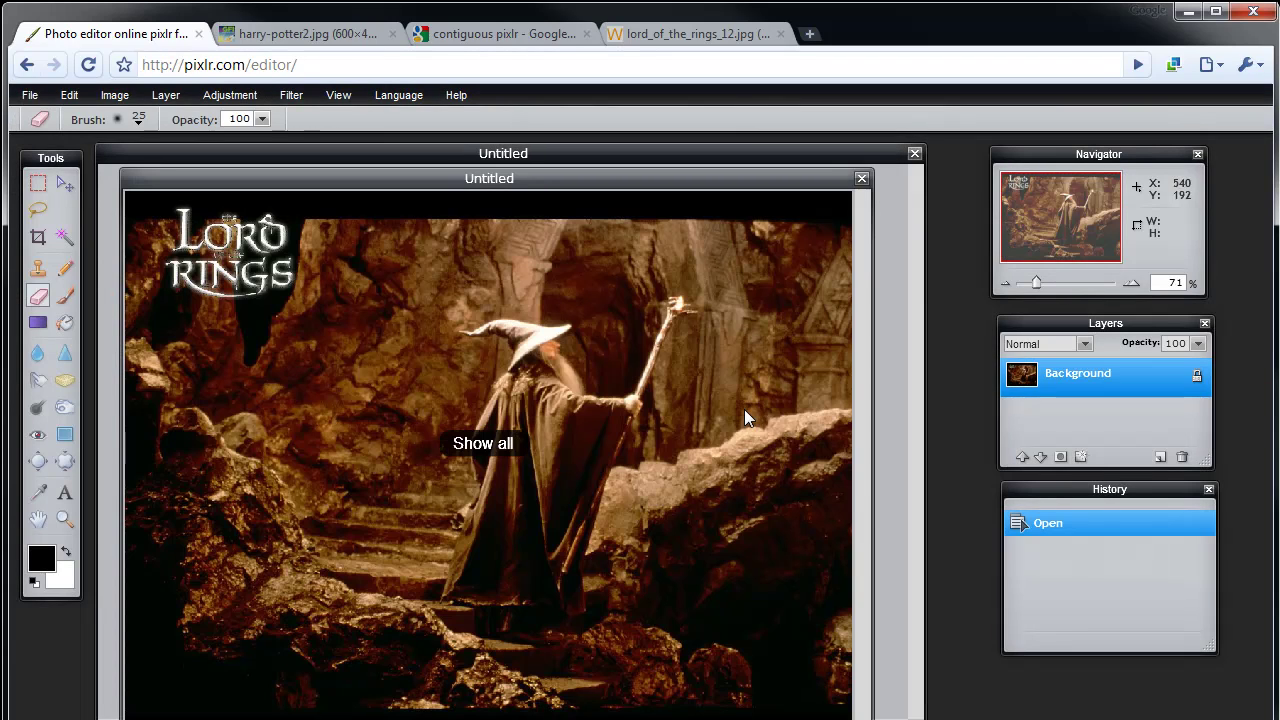
Unlock Background, marquee-select the whole Lord of the Rings image, copy it, and deselect.
left_click(38, 188)
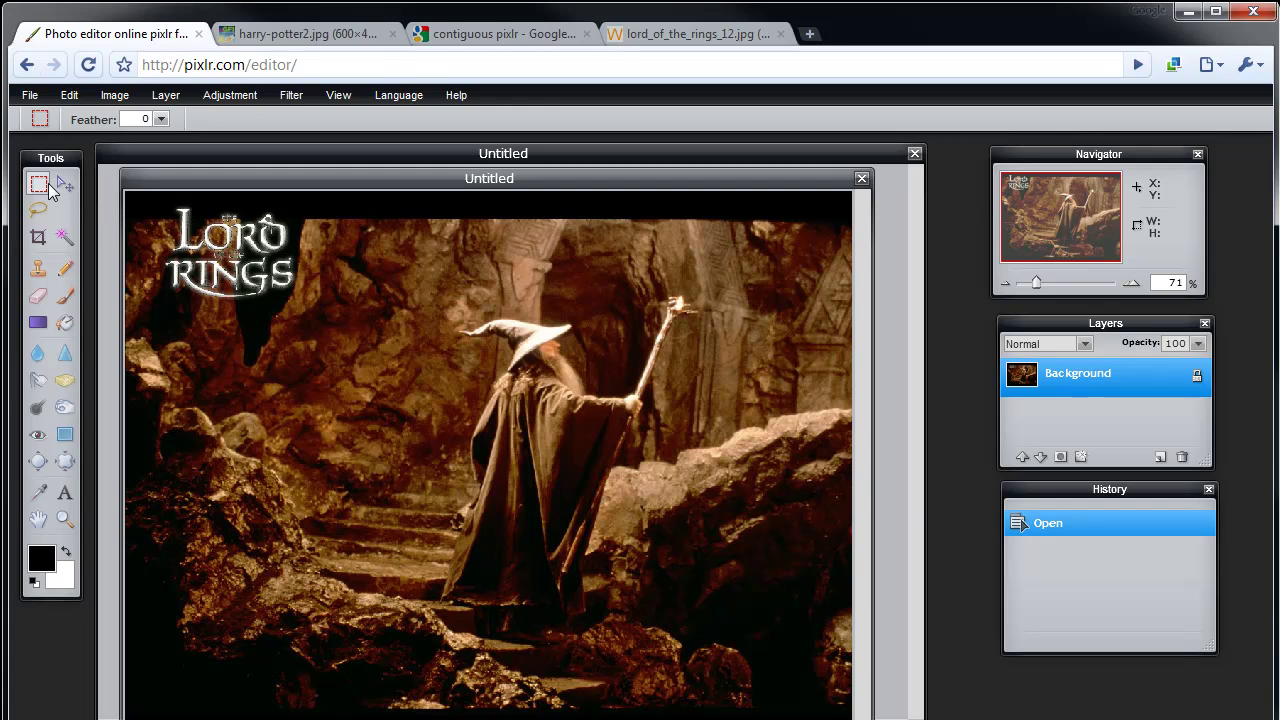
left_click(1198, 378)
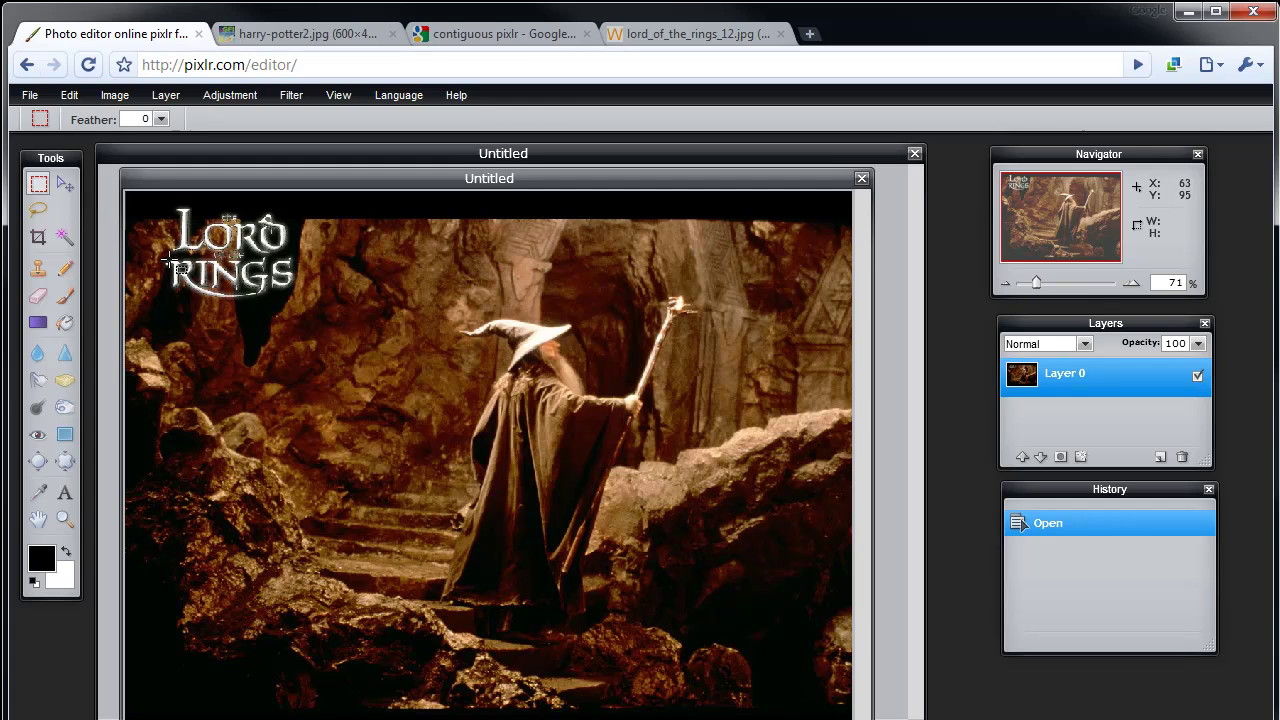
left_click_drag(125, 190, 856, 716)
left_click(70, 95)
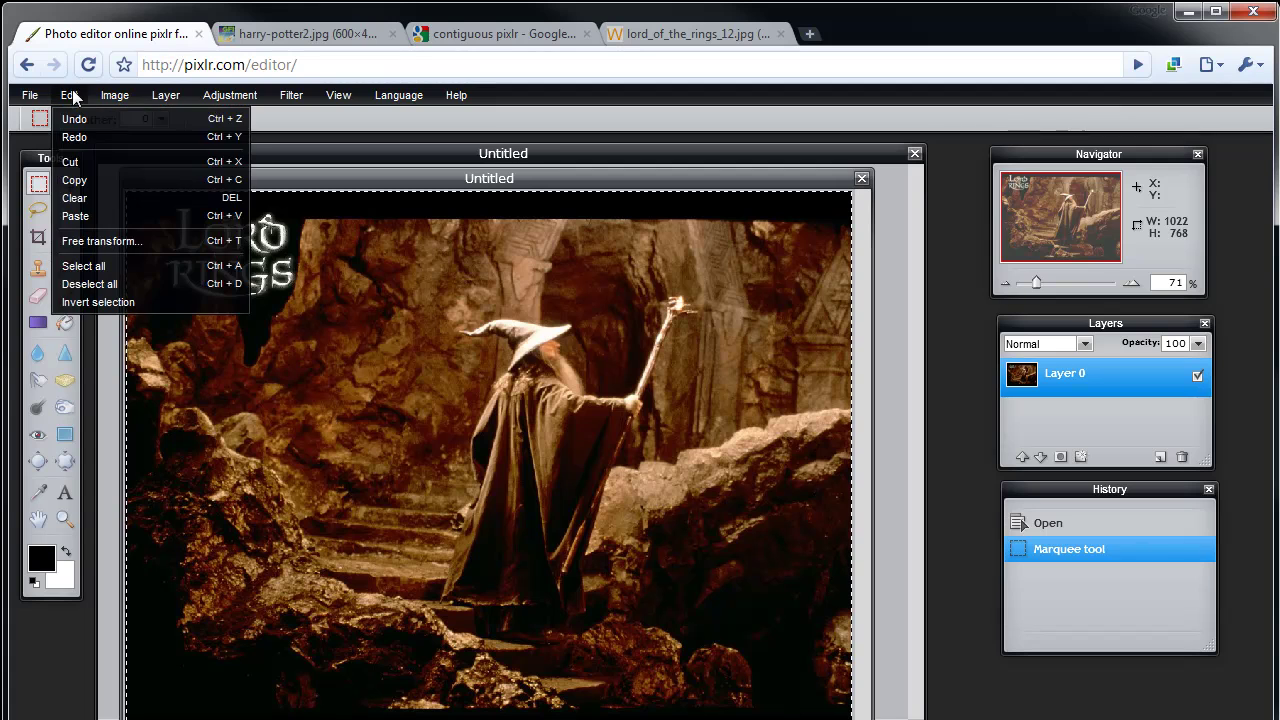
left_click(94, 180)
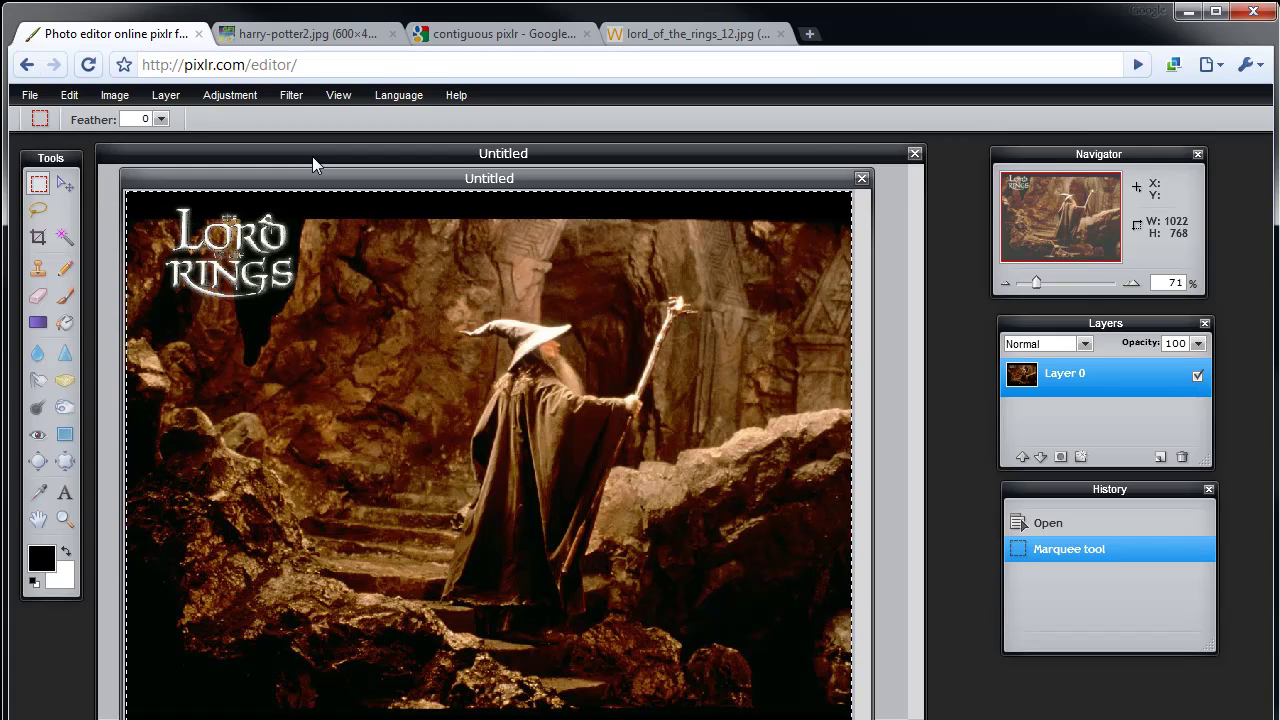
key("ctrl+d")
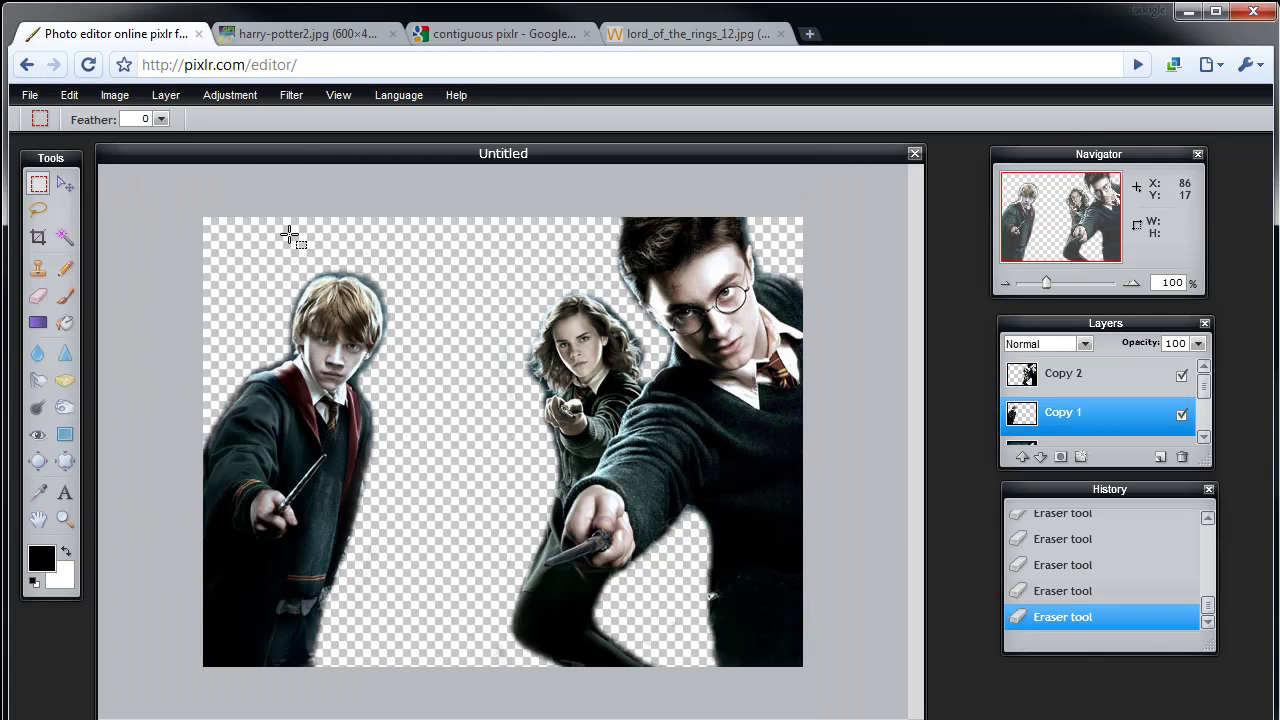
Add a new layer, paste the Lord of the Rings picture, and move it below Copy 1.
left_click_drag(1205, 387, 1209, 486)
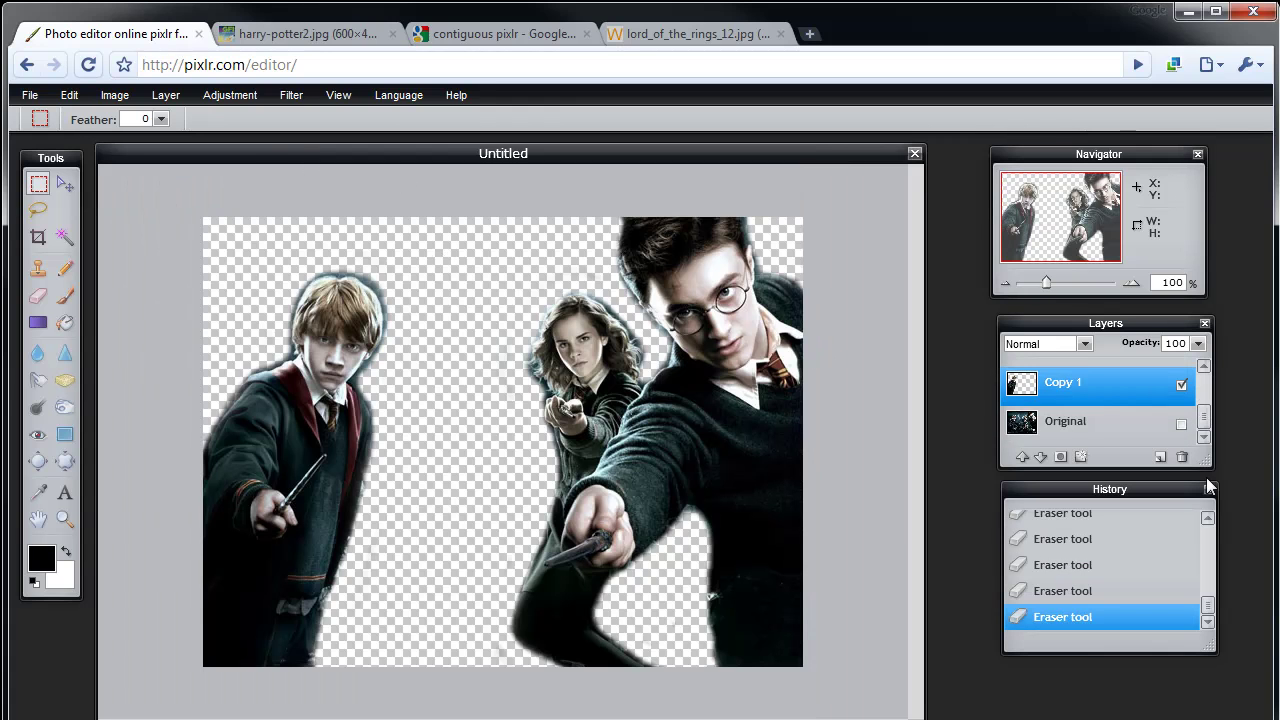
left_click(1159, 457)
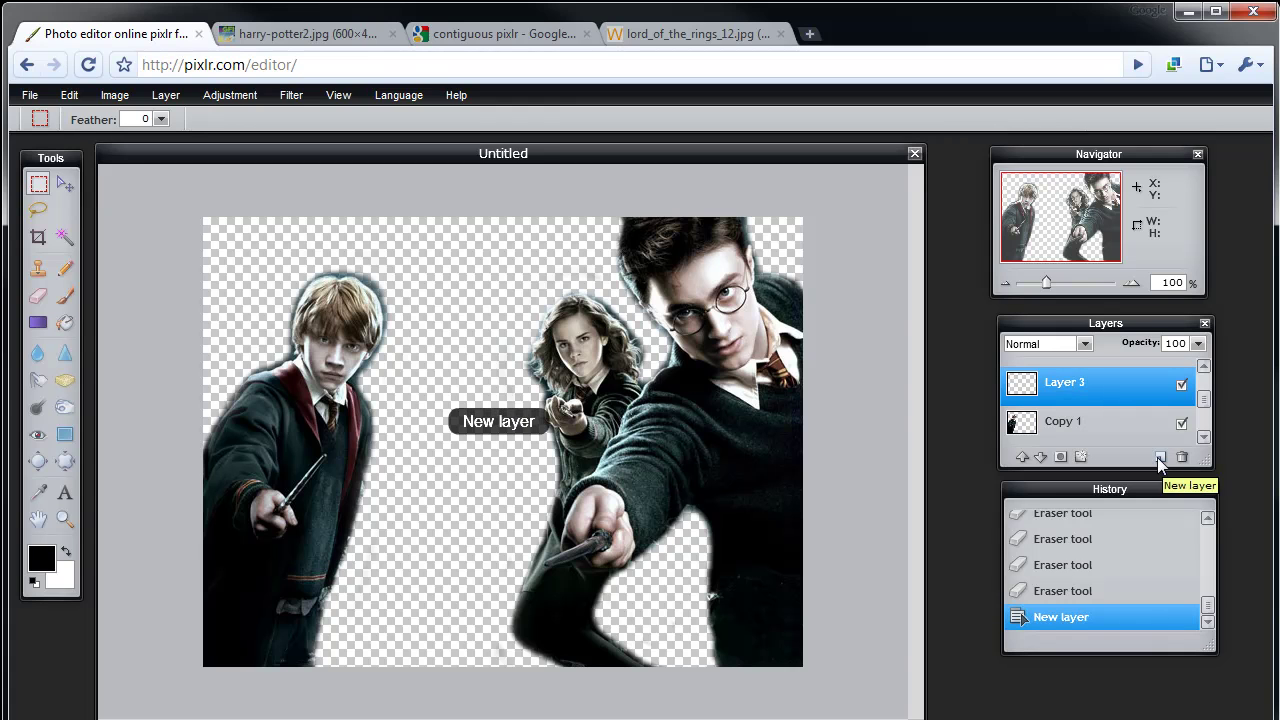
mouse_move(1100, 395)
left_mouse_down()
mouse_move(1097, 414)
mouse_move(1106, 384)
left_mouse_up()
left_click(70, 96)
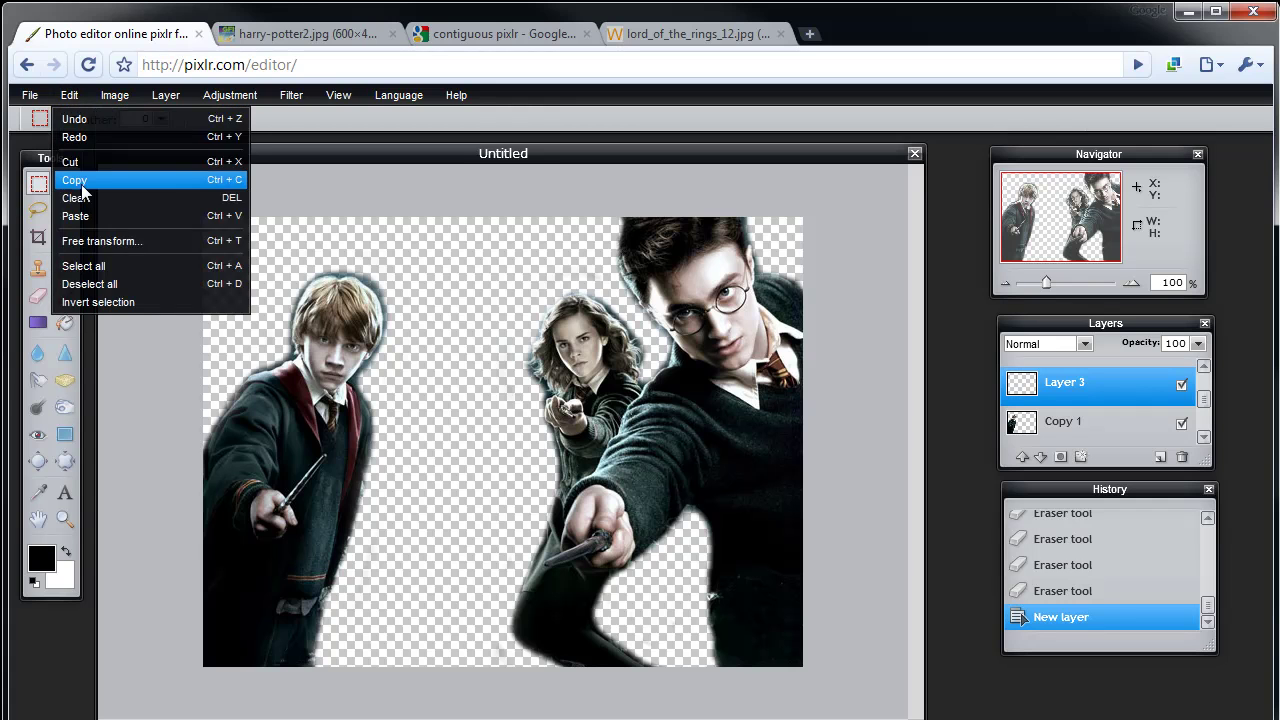
left_click(84, 215)
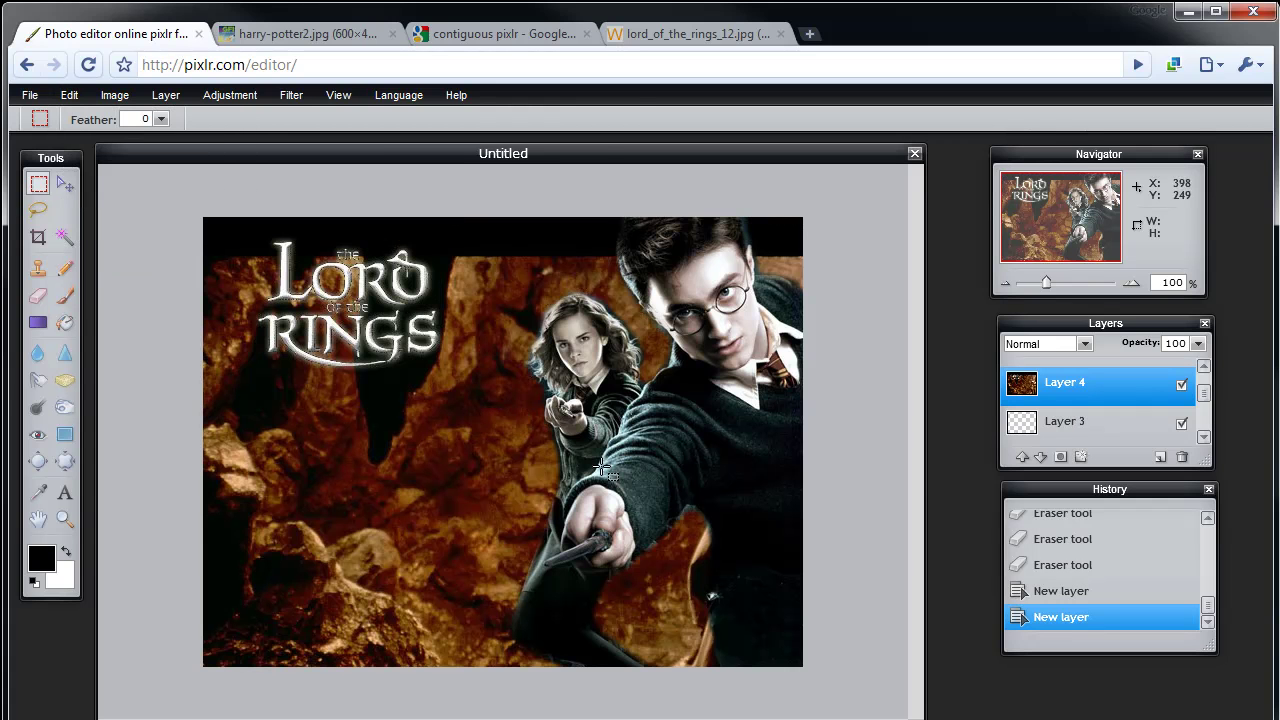
left_click(1035, 457)
left_click(1035, 457)
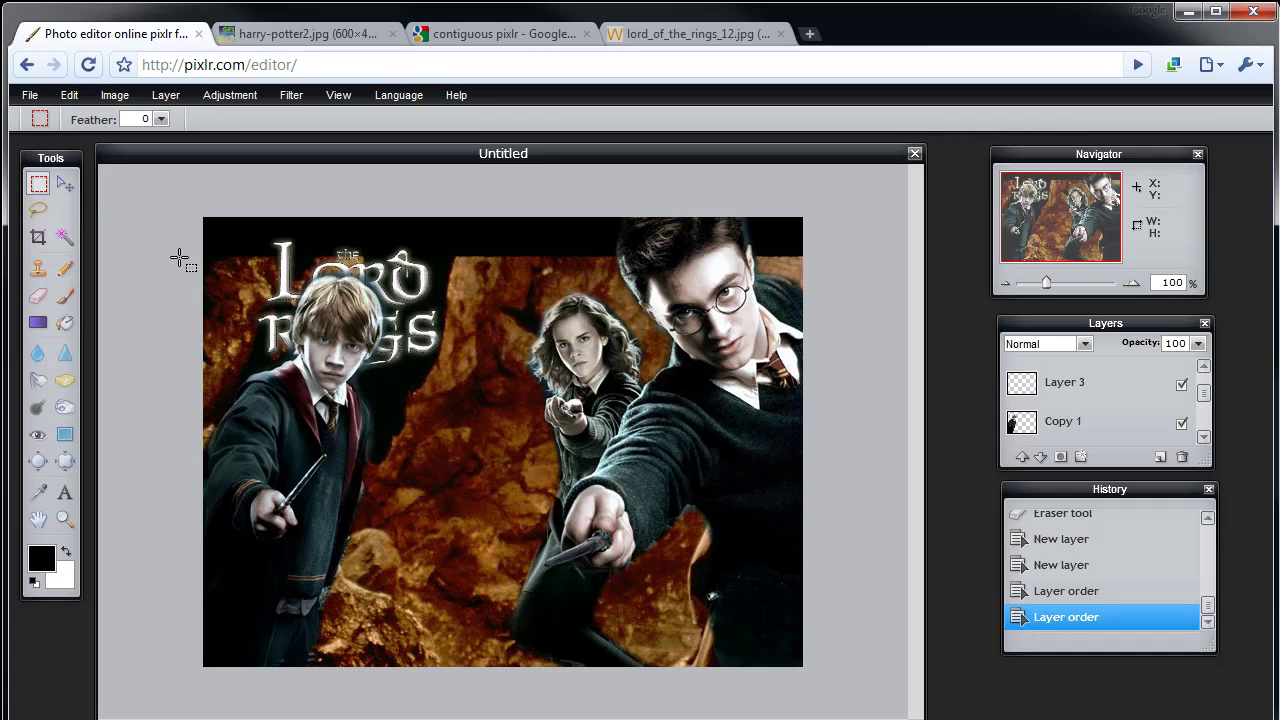
Rename Layer 4 to 'LOTR' and drag it left so Gandalf stands behind the trio.
left_click(69, 188)
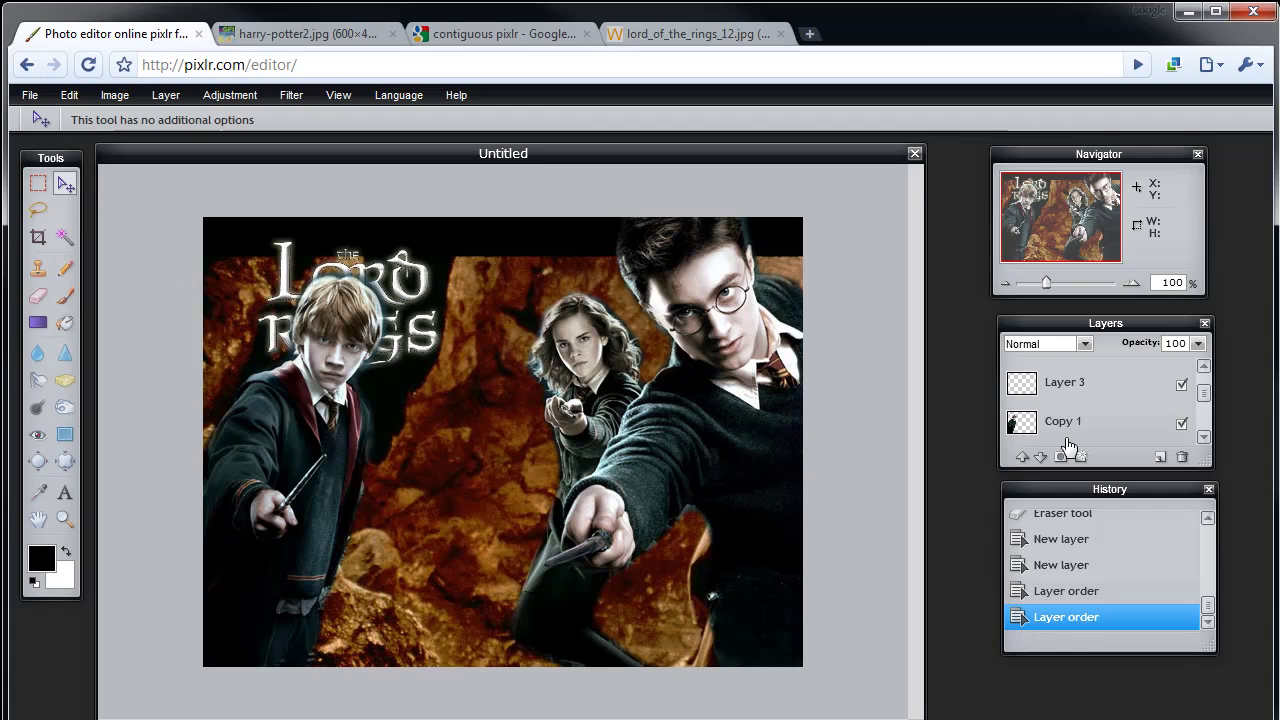
left_click_drag(1206, 398, 1210, 440)
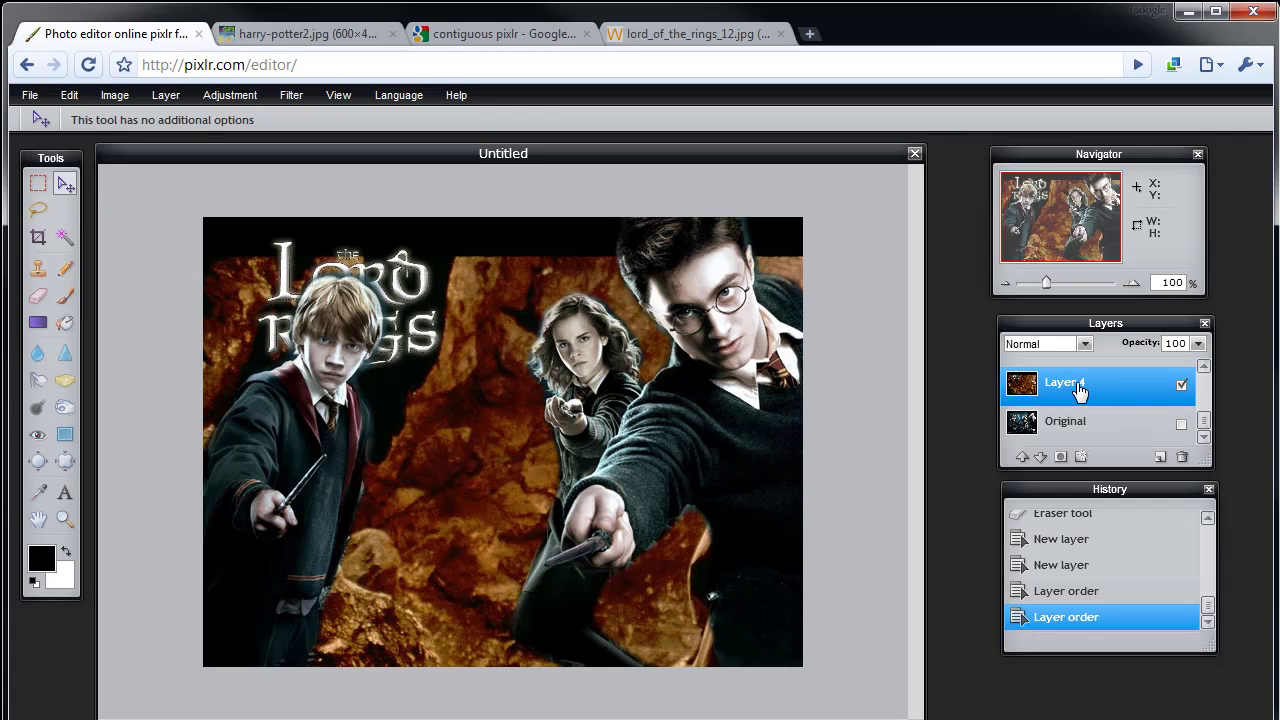
double_click(1068, 385)
type("L")
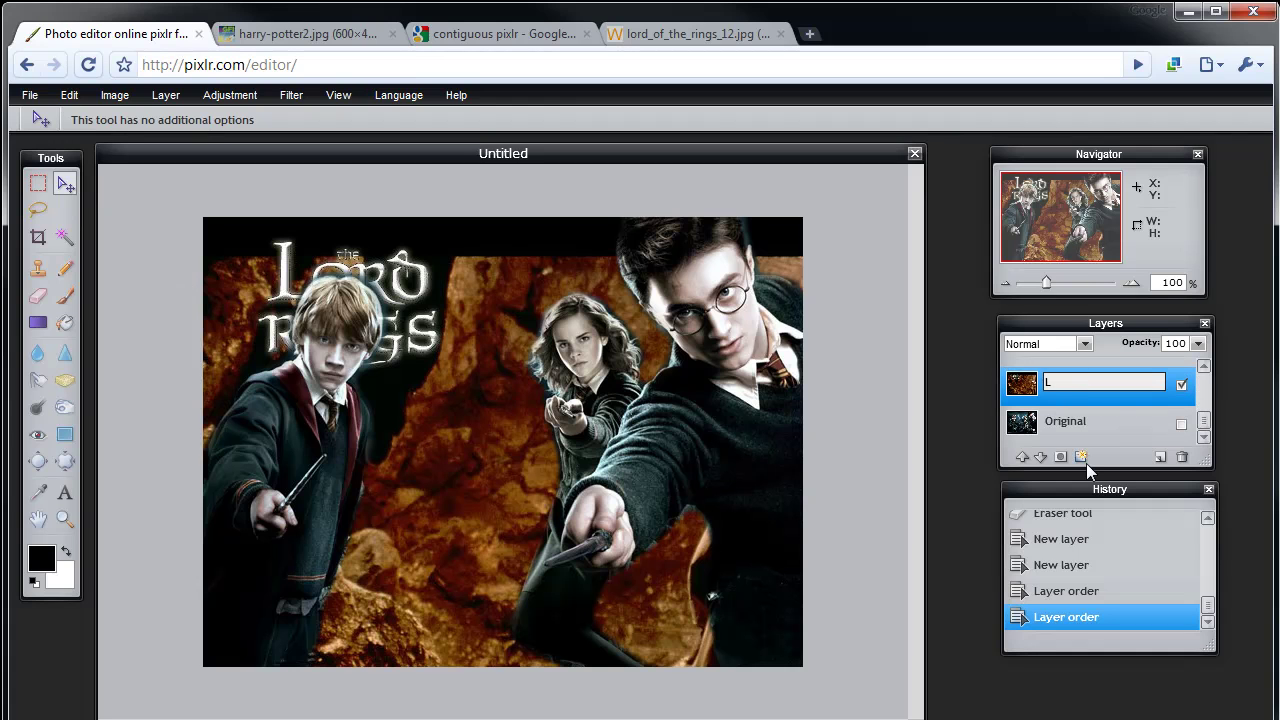
type("OTR")
left_click(1092, 428)
left_click(1086, 400)
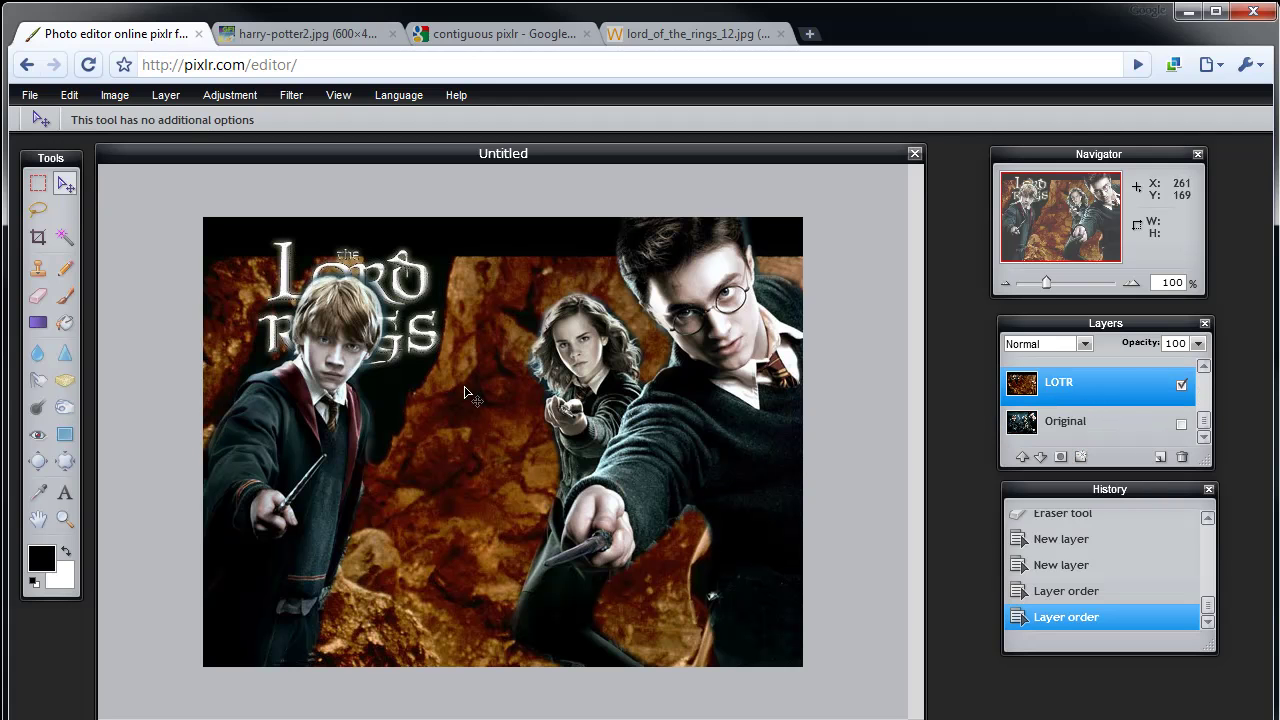
left_click_drag(522, 440, 177, 316)
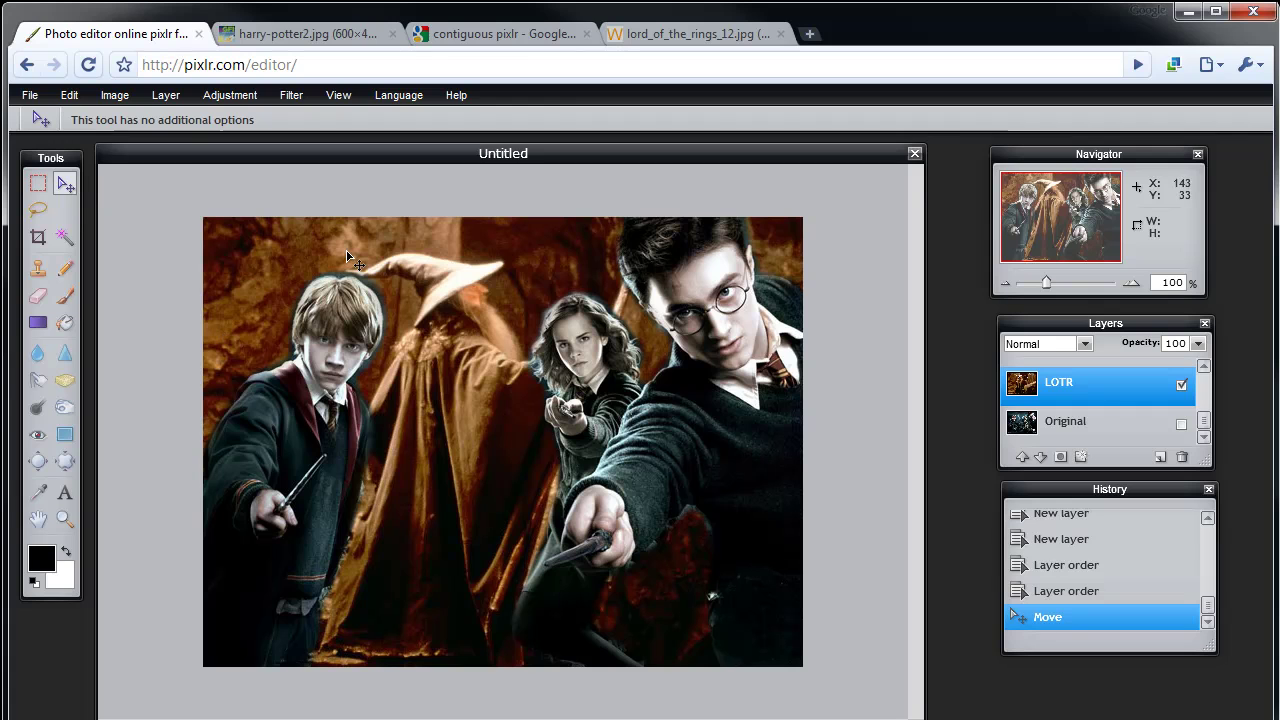
Select the Eraser tool and rearrange the panels to make room for the layers list.
left_click(38, 296)
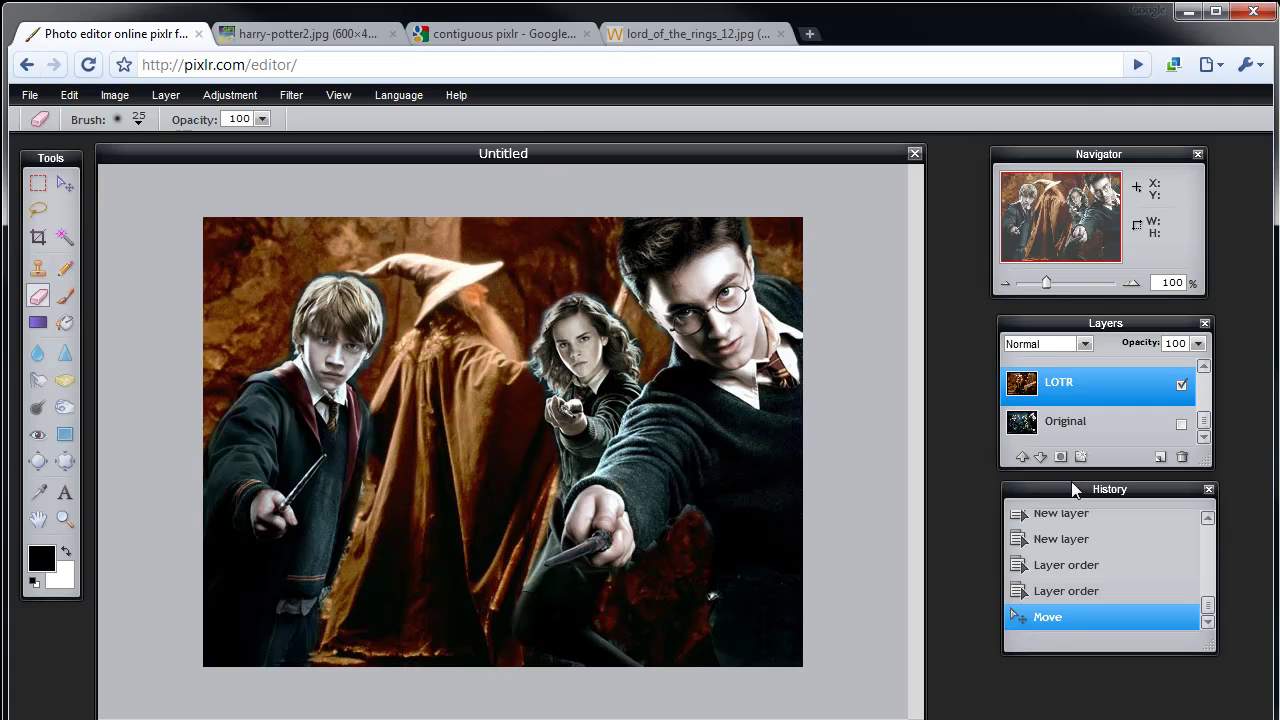
scroll(1207, 395, "up", 2)
scroll(1207, 395, "down", 2)
Enlarge the Layers panel and delete the Original layer.
left_click_drag(1193, 484, 1156, 557)
left_click_drag(1207, 468, 1180, 655)
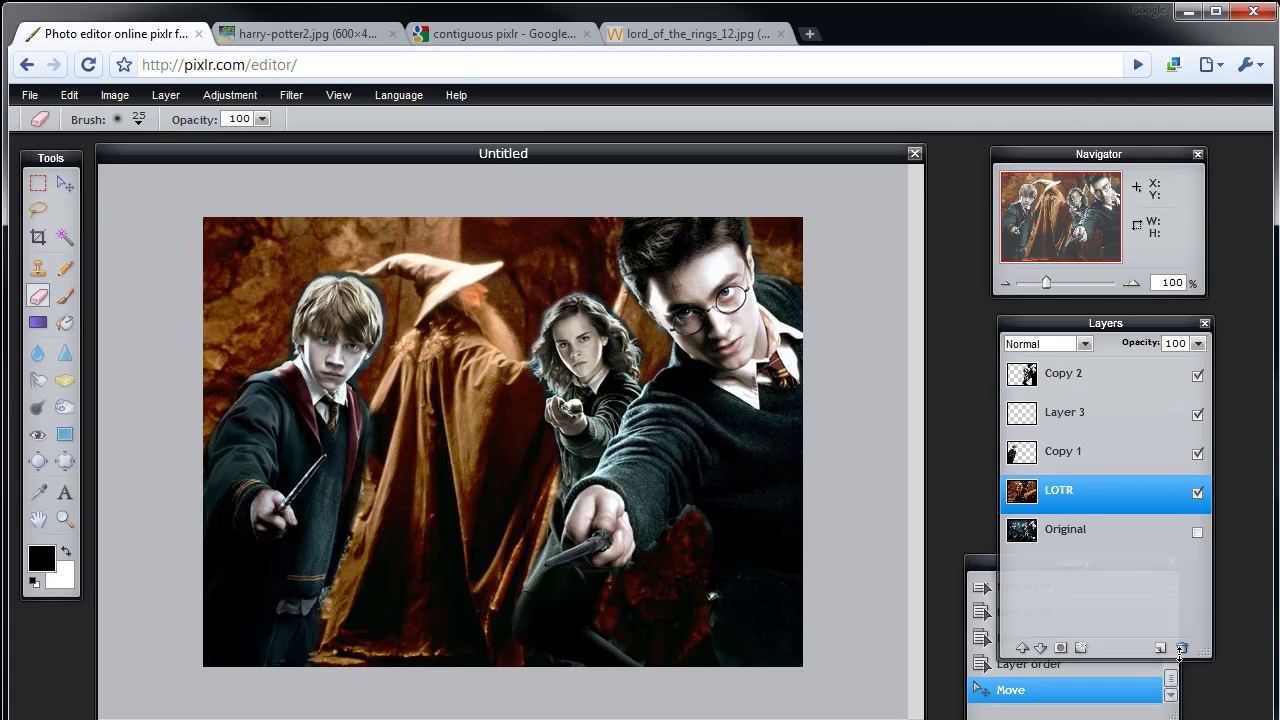
left_click(1064, 537)
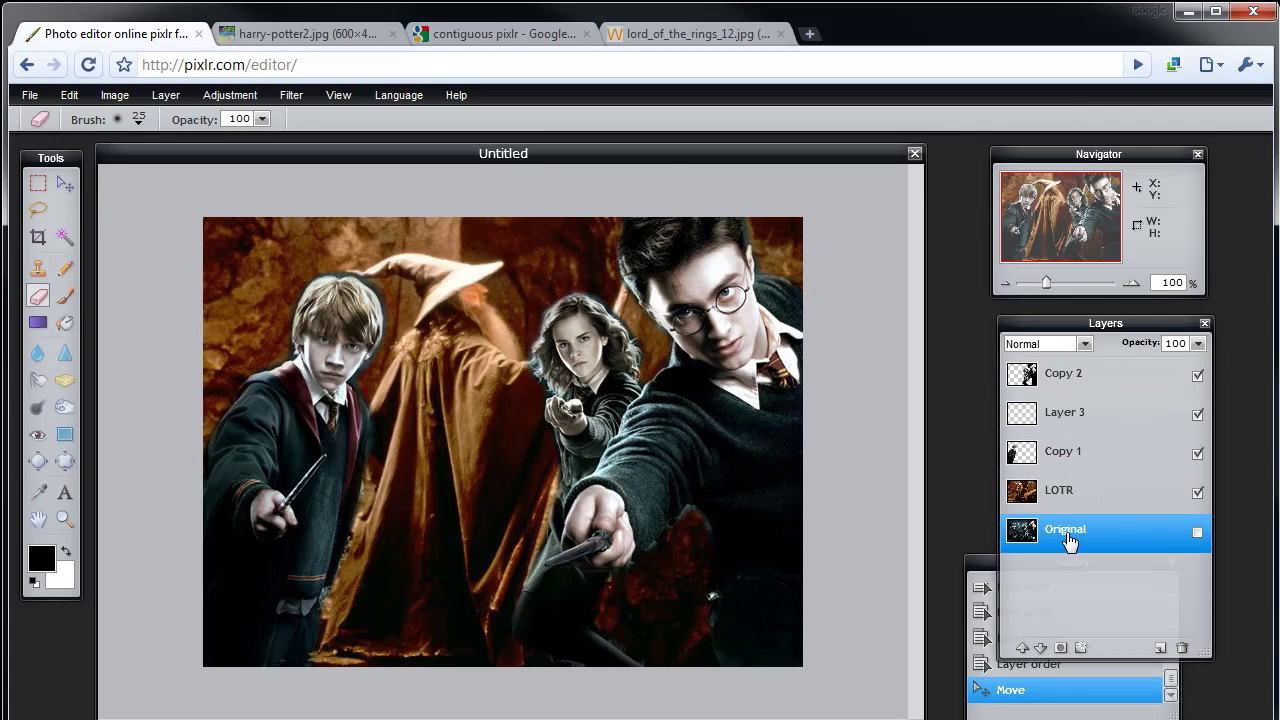
left_click(1182, 648)
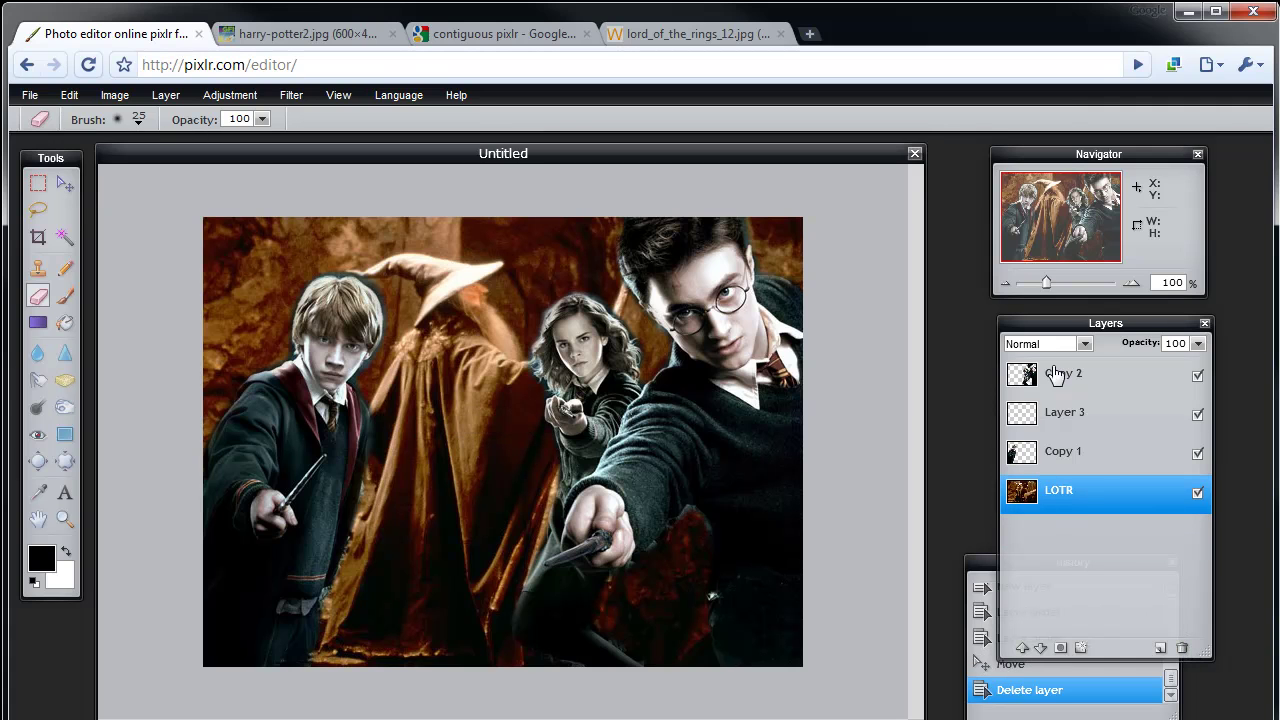
Delete the empty Layer 3 and flatten the image into a single layer.
left_click(1038, 455)
left_click(1058, 416)
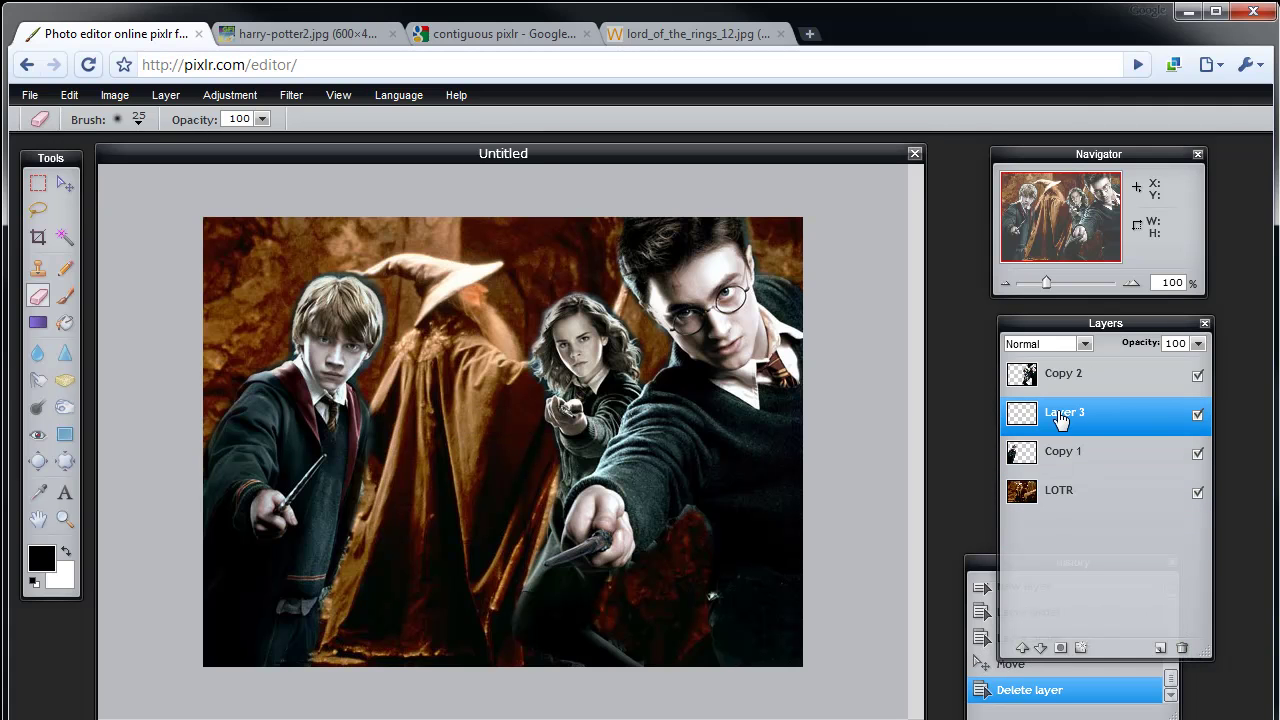
left_click(1198, 416)
left_click(1183, 647)
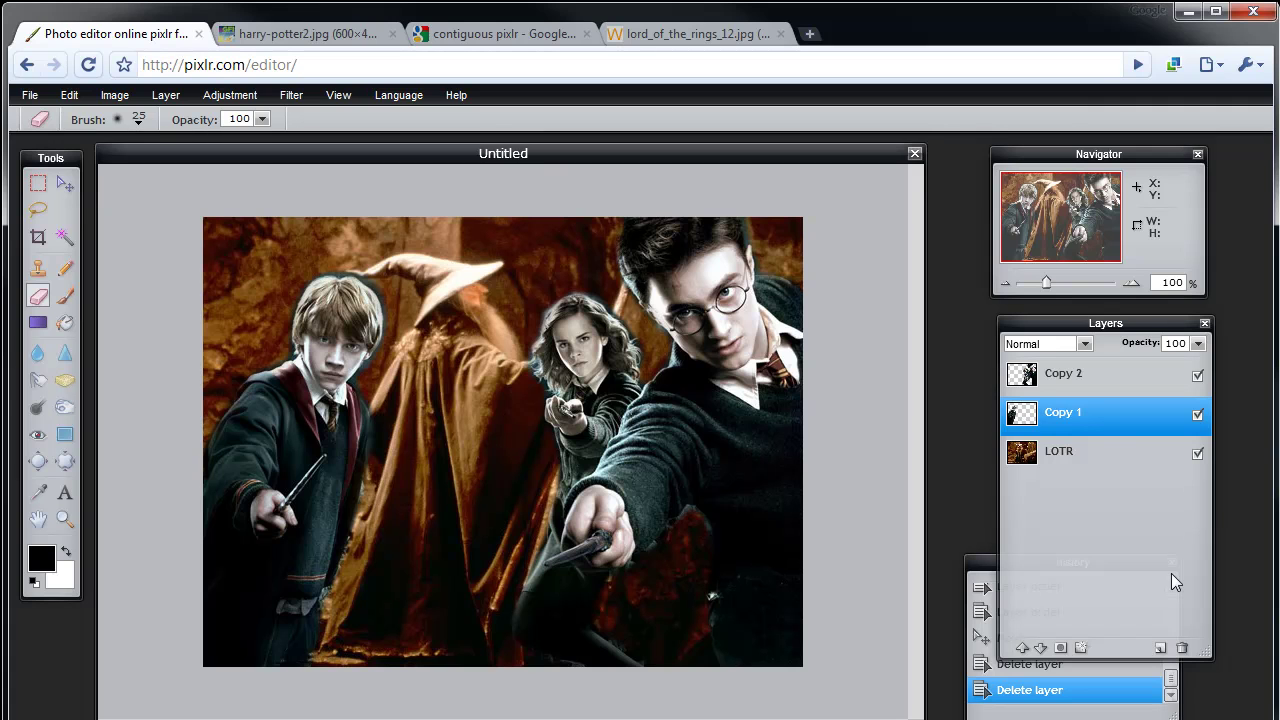
right_click(1088, 374)
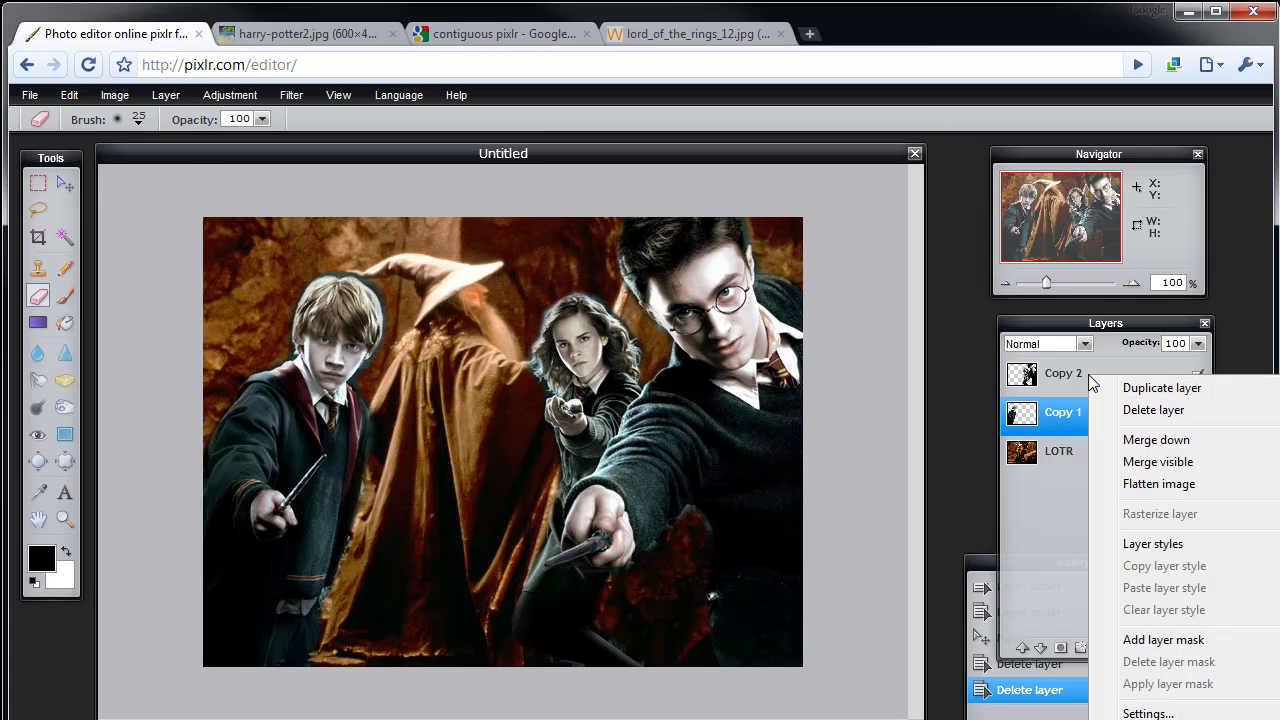
left_click(1112, 483)
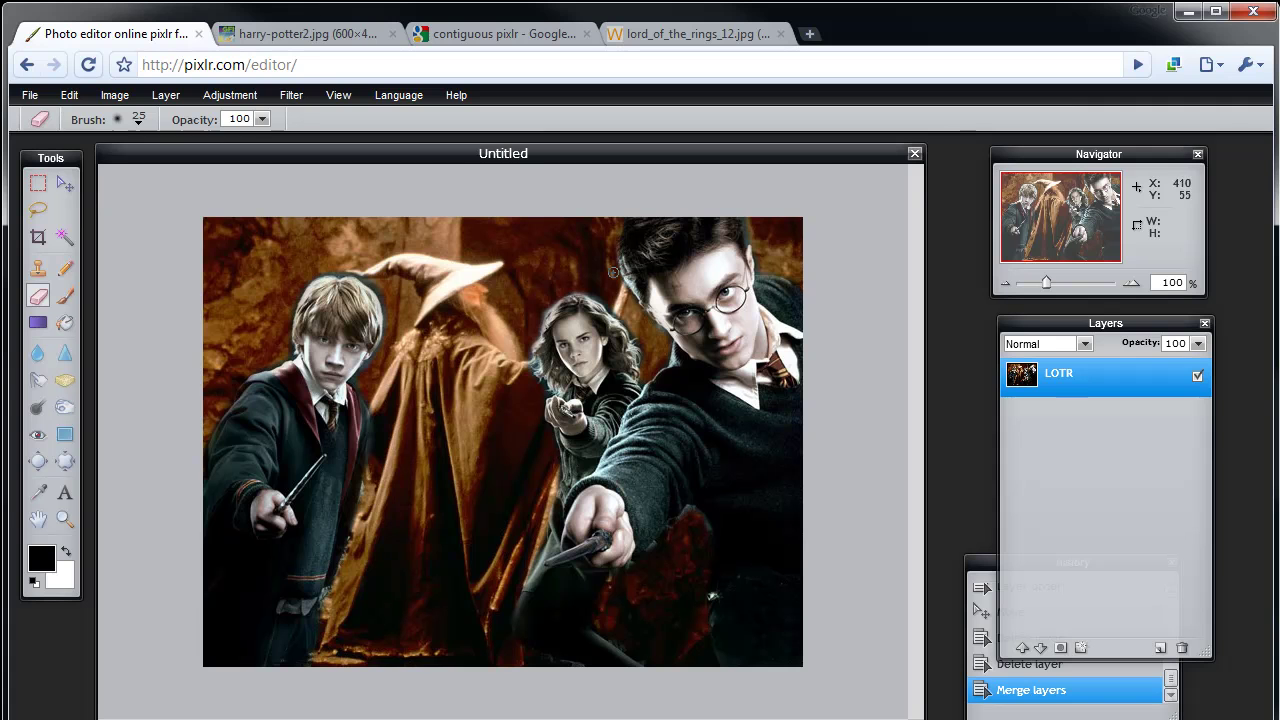
Undo an accidental move of the flattened picture and switch to the Magic Wand tool.
left_click(65, 183)
mouse_move(605, 440)
left_mouse_down()
mouse_move(565, 410)
mouse_move(608, 445)
left_mouse_up()
key("ctrl+z")
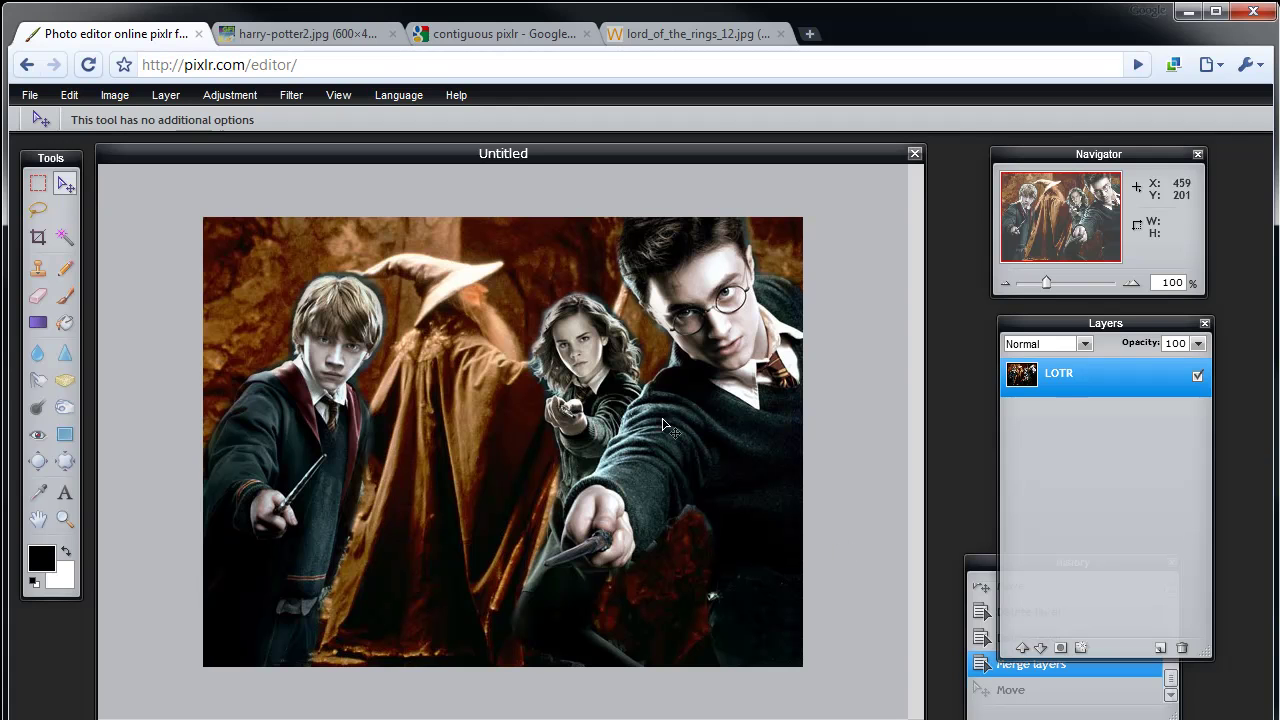
left_click(64, 240)
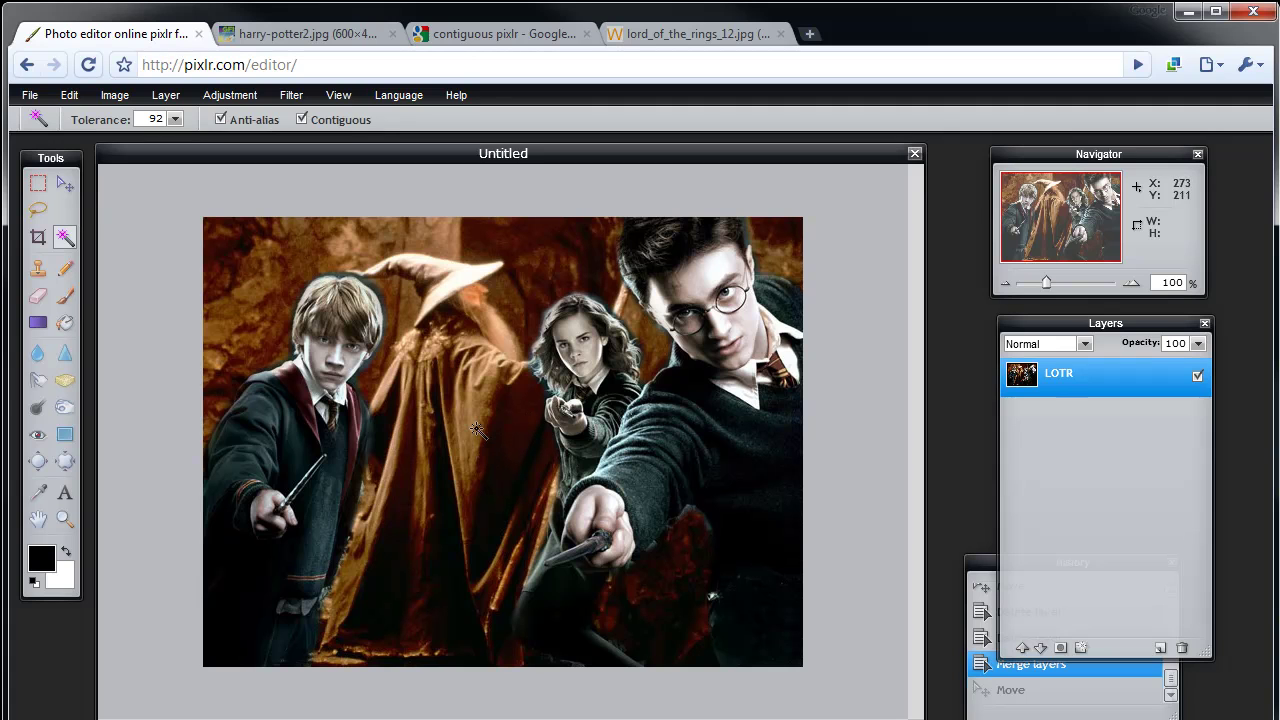
Clear the oversized robe selection and reselect a small patch of Ron's robe at tolerance 5.
left_click(235, 435)
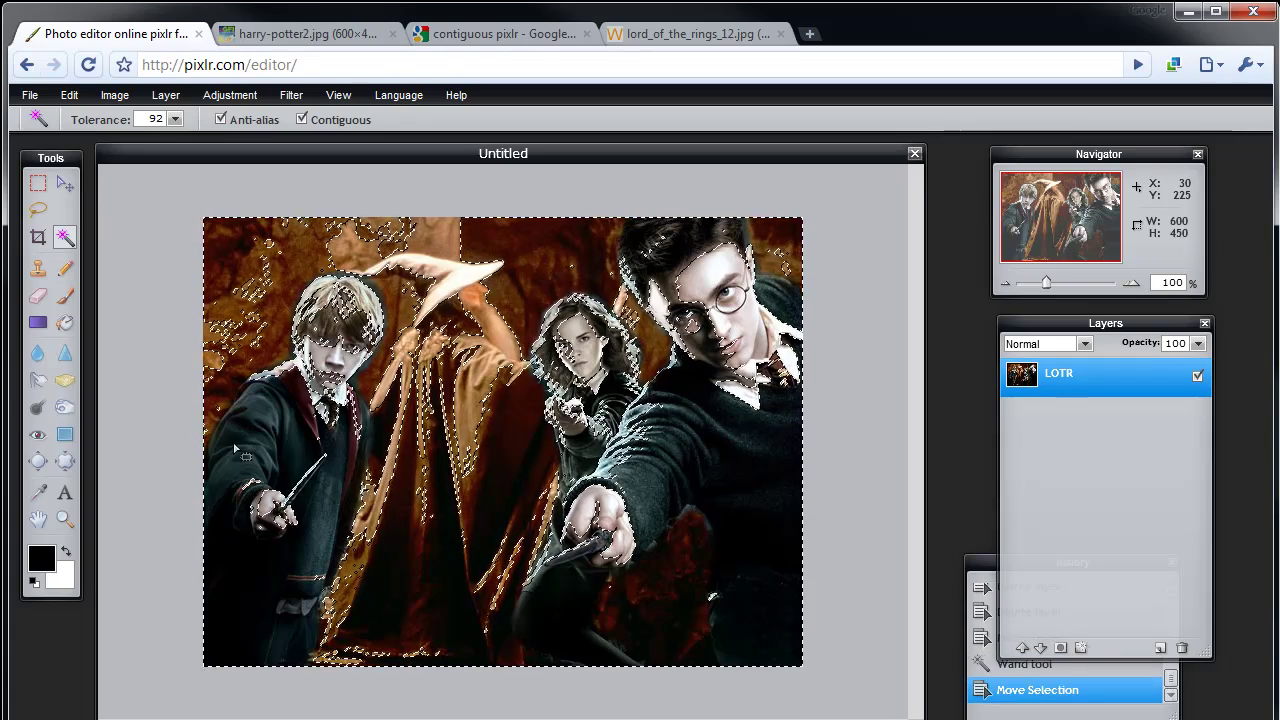
key("ctrl+d")
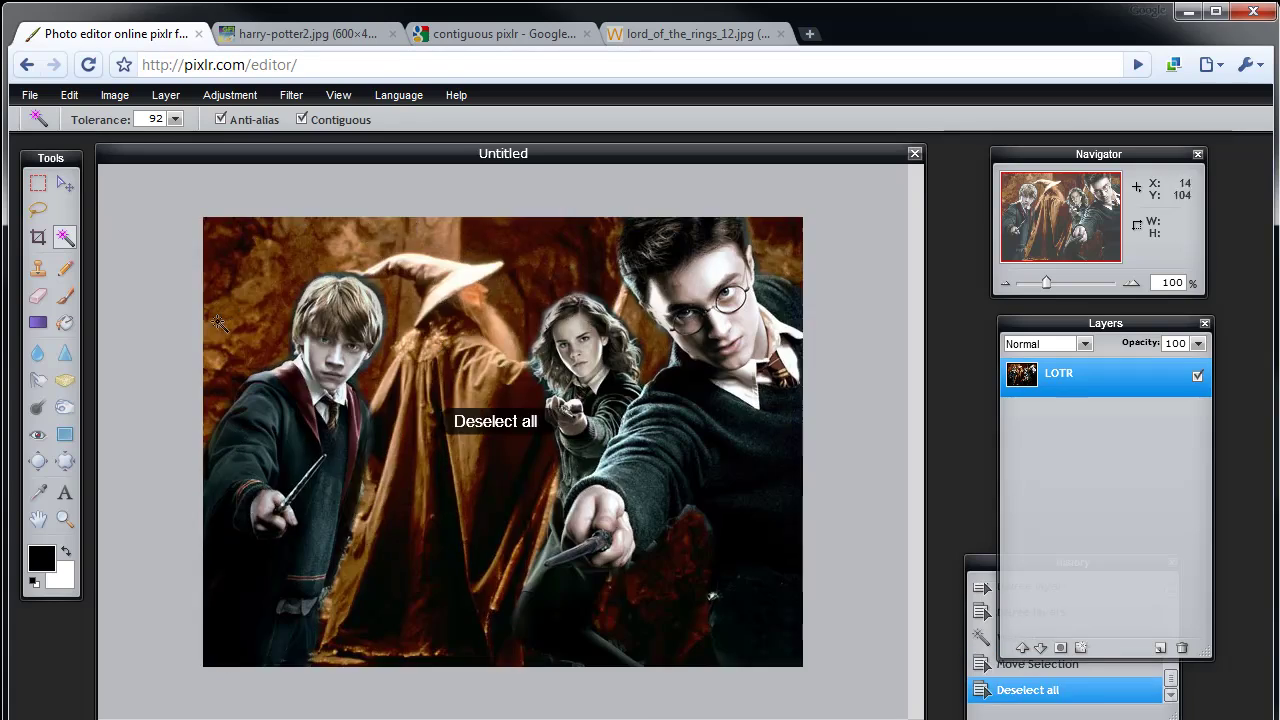
left_click(174, 120)
left_click_drag(164, 138, 79, 138)
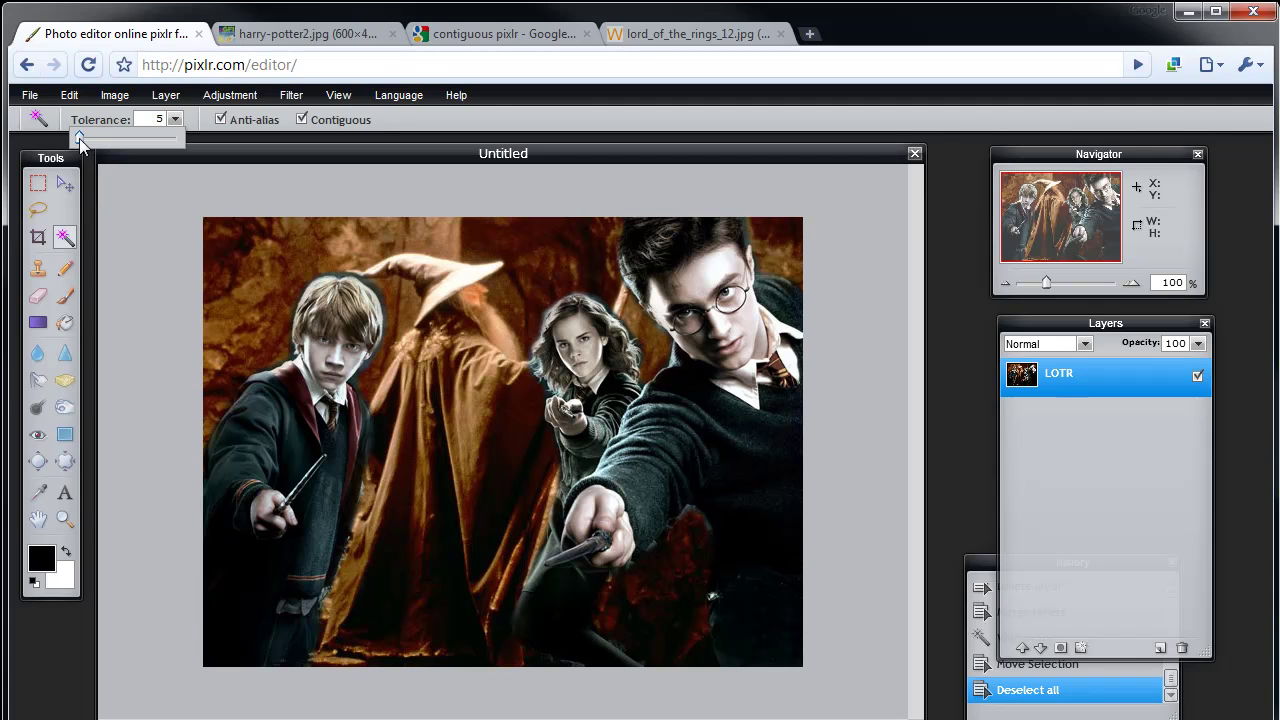
left_click(257, 415)
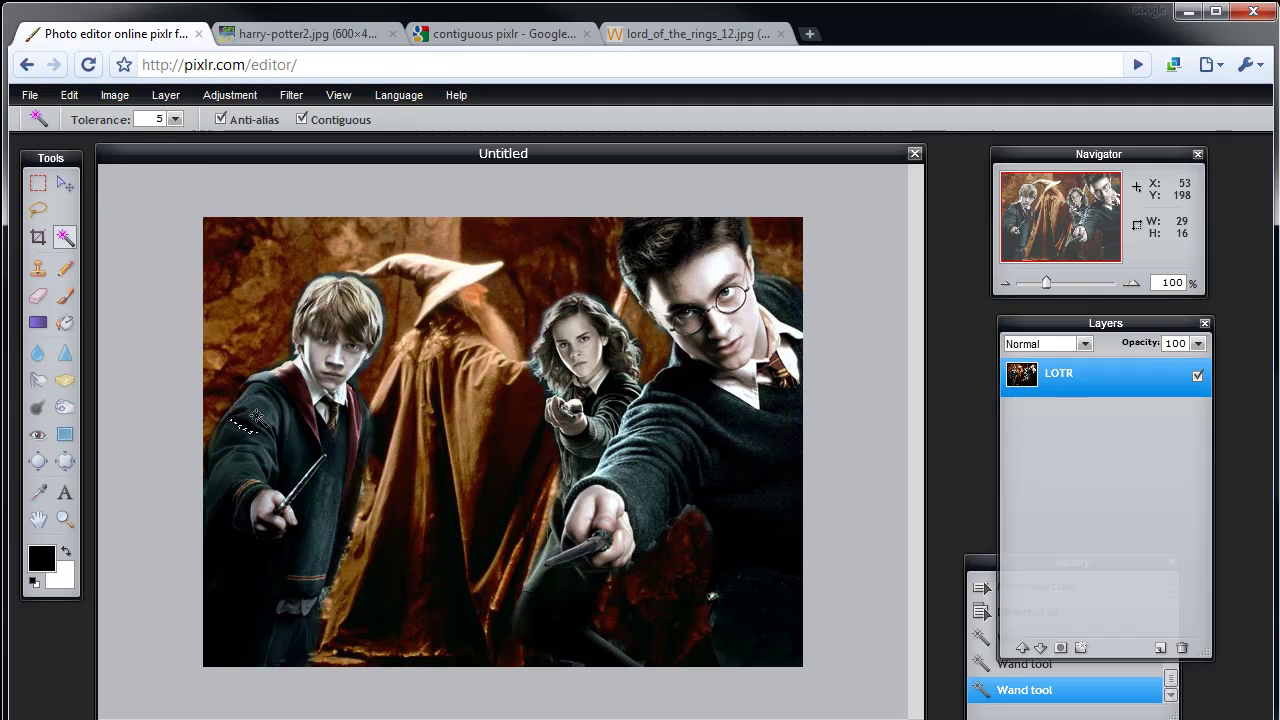
left_click(259, 413)
Raise the wand tolerance to 28, select more of Ron's robe, then raise tolerance to 66.
left_click(175, 119)
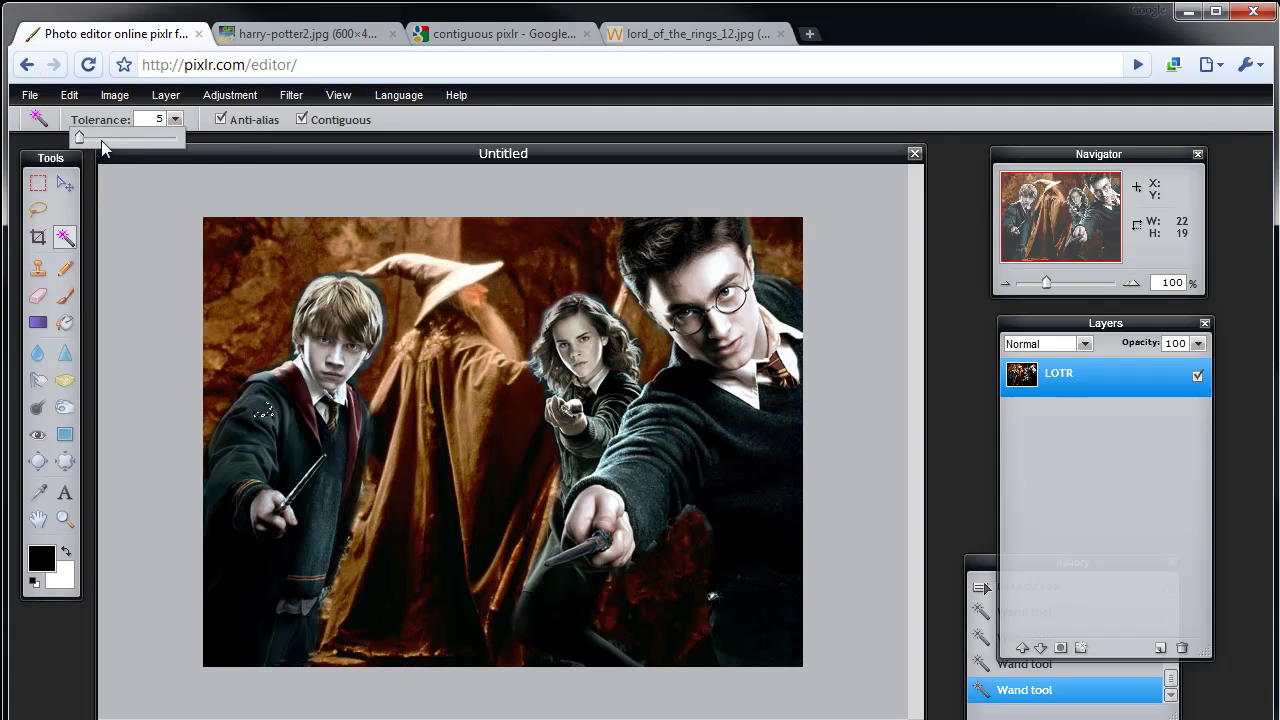
left_click_drag(84, 138, 88, 138)
left_click(264, 412)
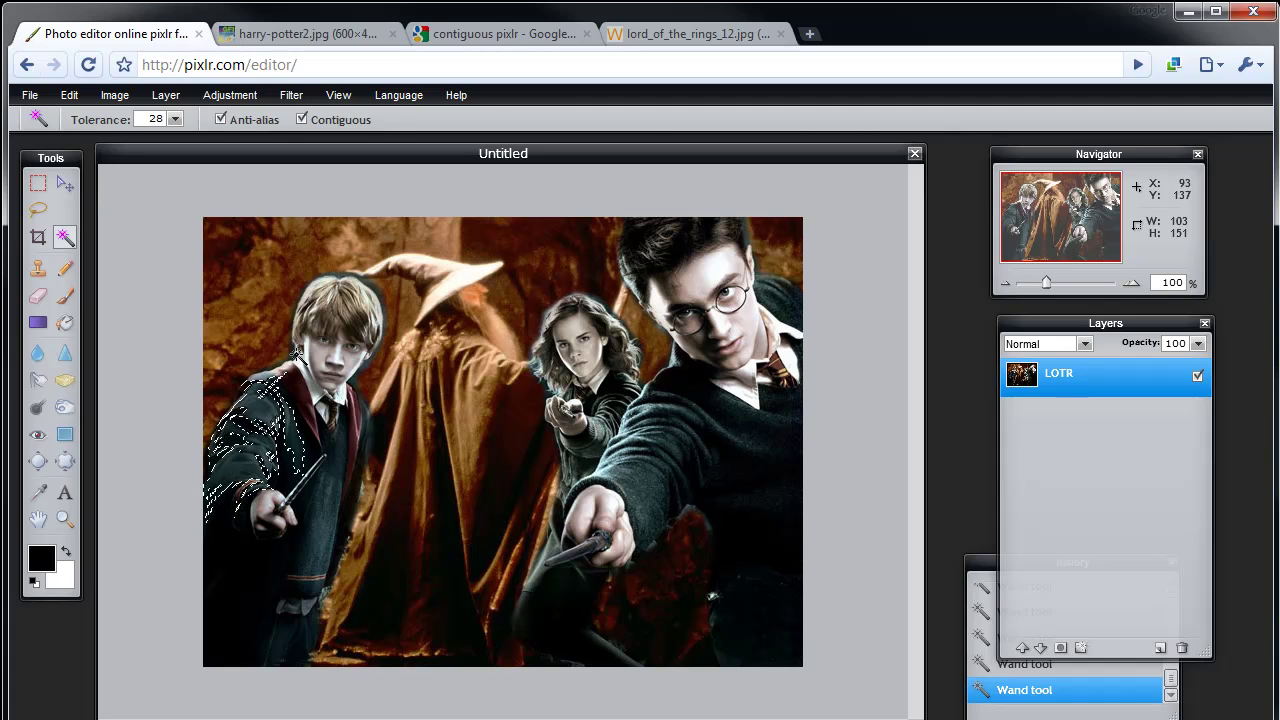
left_click(174, 120)
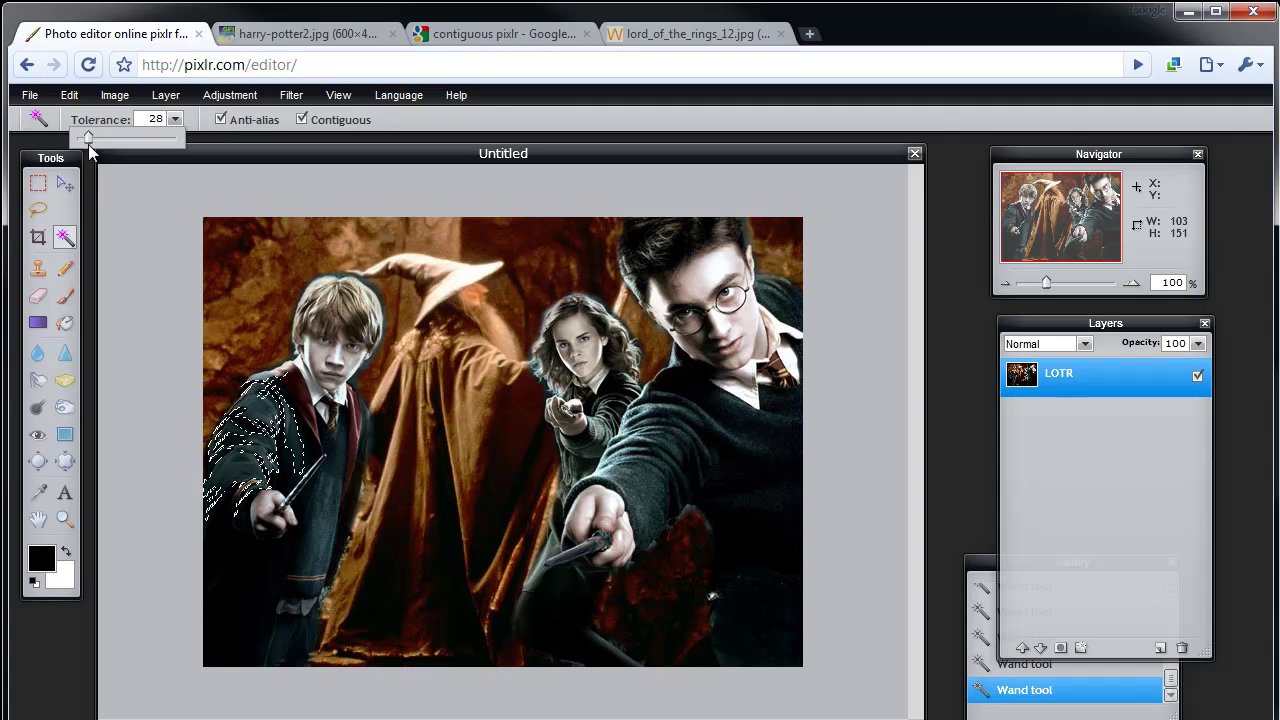
left_click_drag(88, 144, 103, 142)
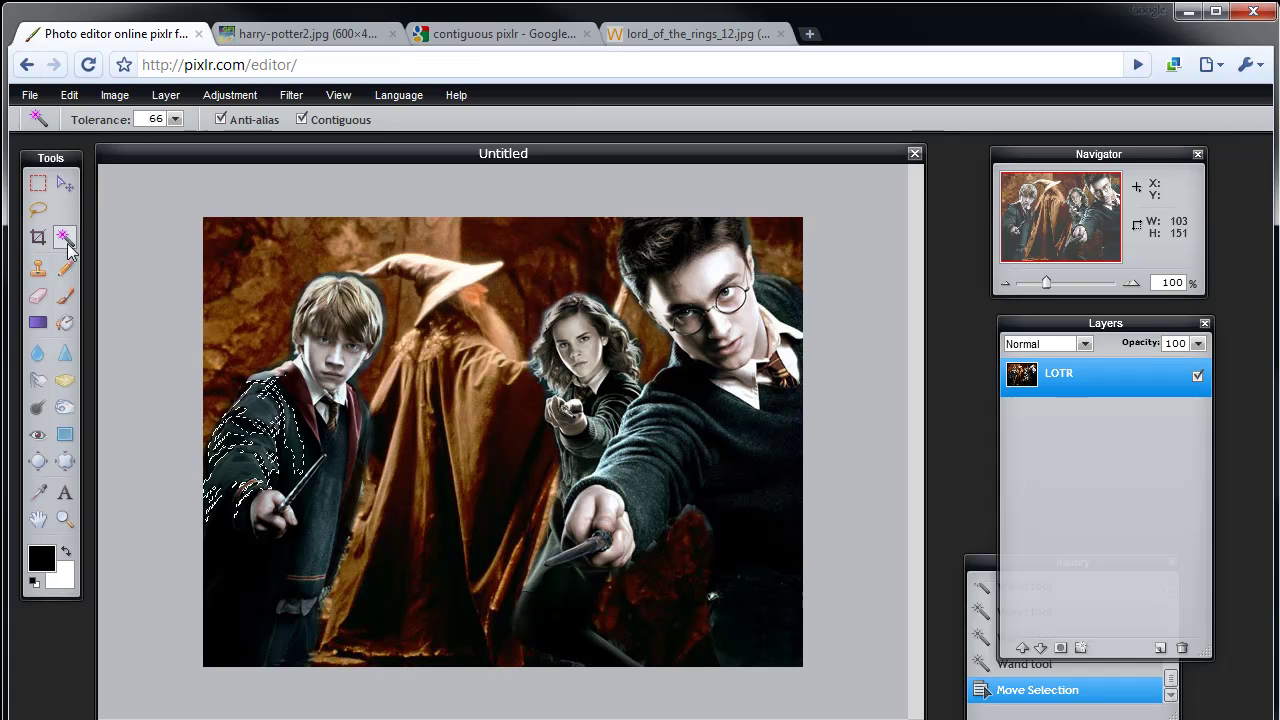
Test wand selections on Ron's collar, lower tolerance to 20, and clear the oversized selection.
left_click(260, 412)
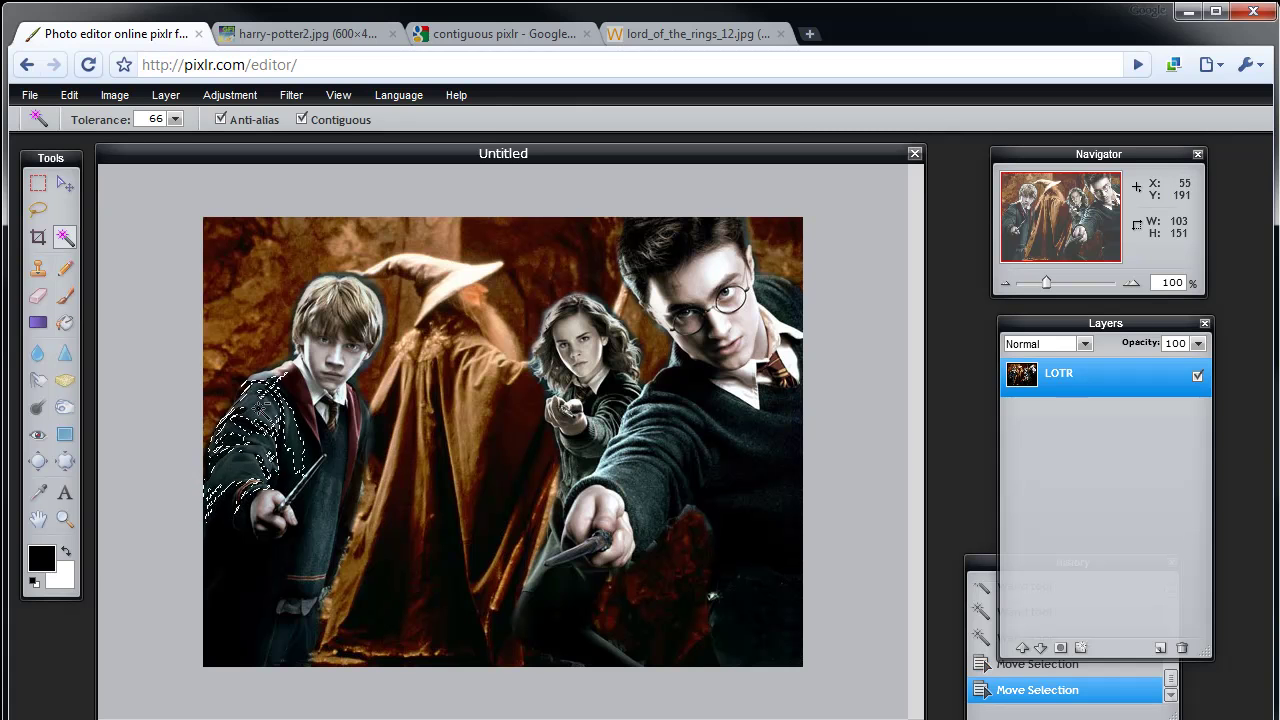
key("ctrl+d")
left_click(261, 409)
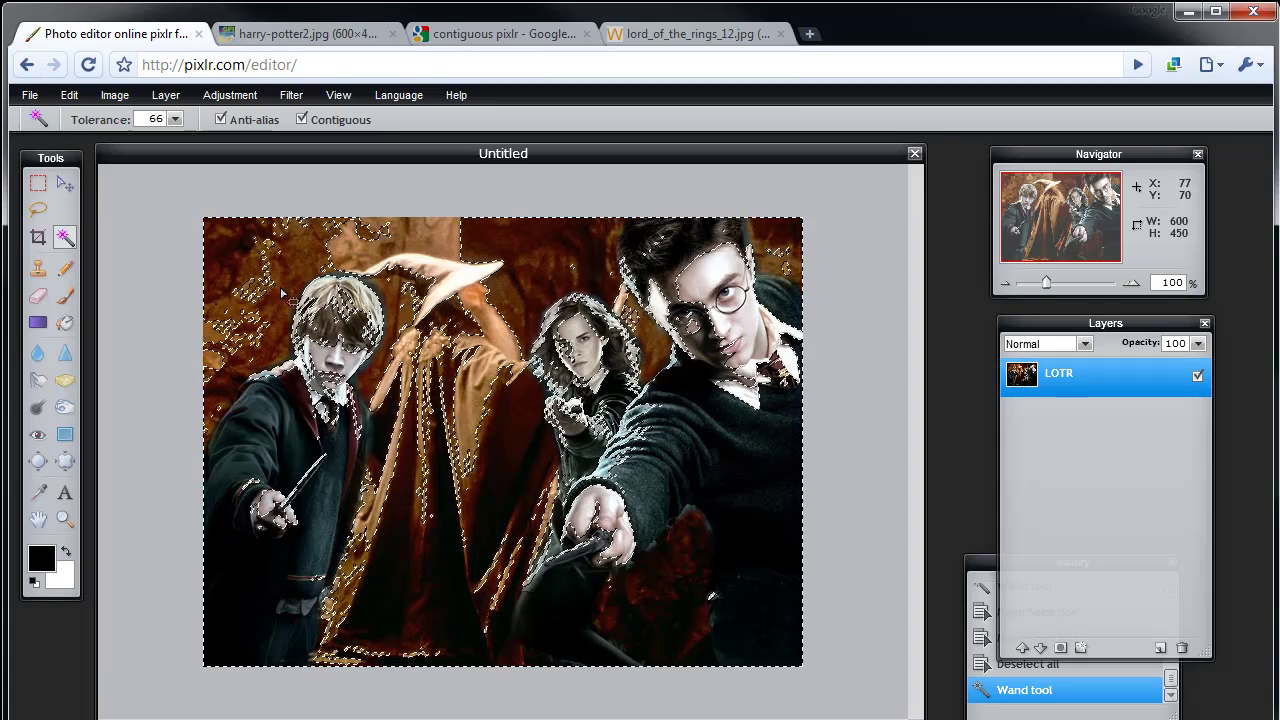
left_click(175, 119)
left_click_drag(107, 138, 85, 138)
left_click(264, 421)
left_click(215, 250)
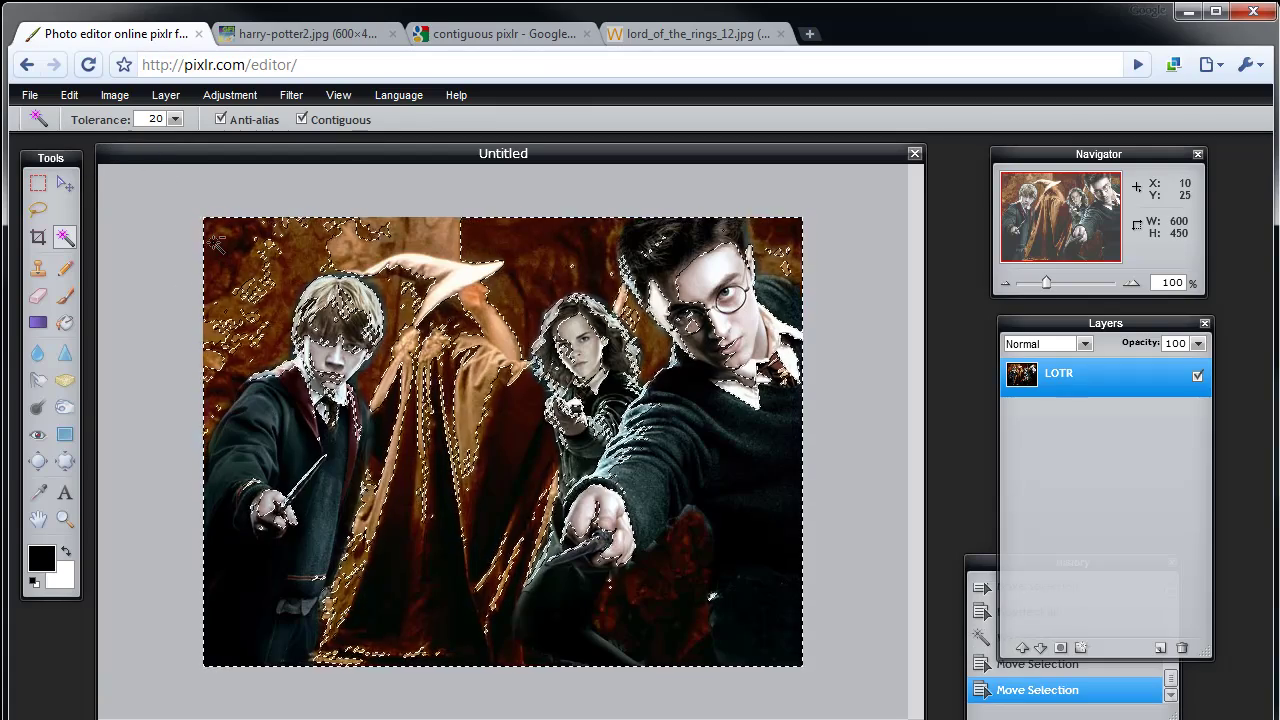
key("ctrl+d")
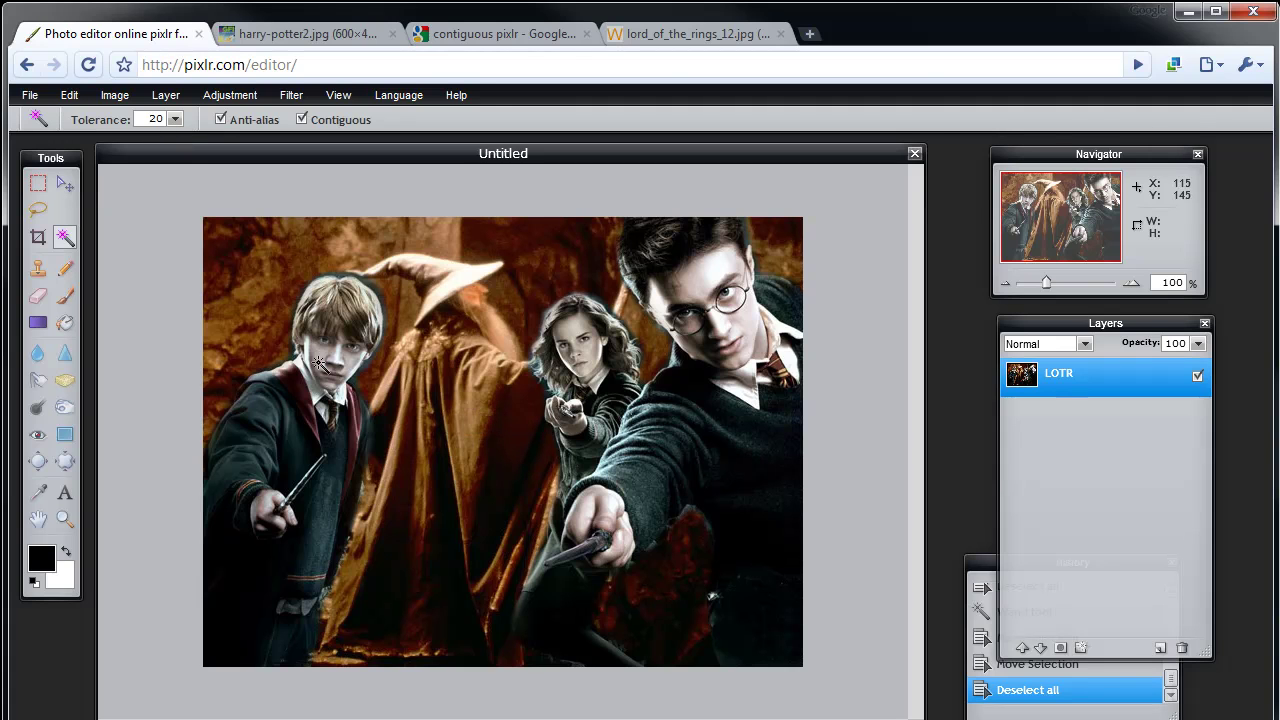
Select and delete the red shoulder area, then test a larger shoulder patch and deselect.
left_click(278, 420)
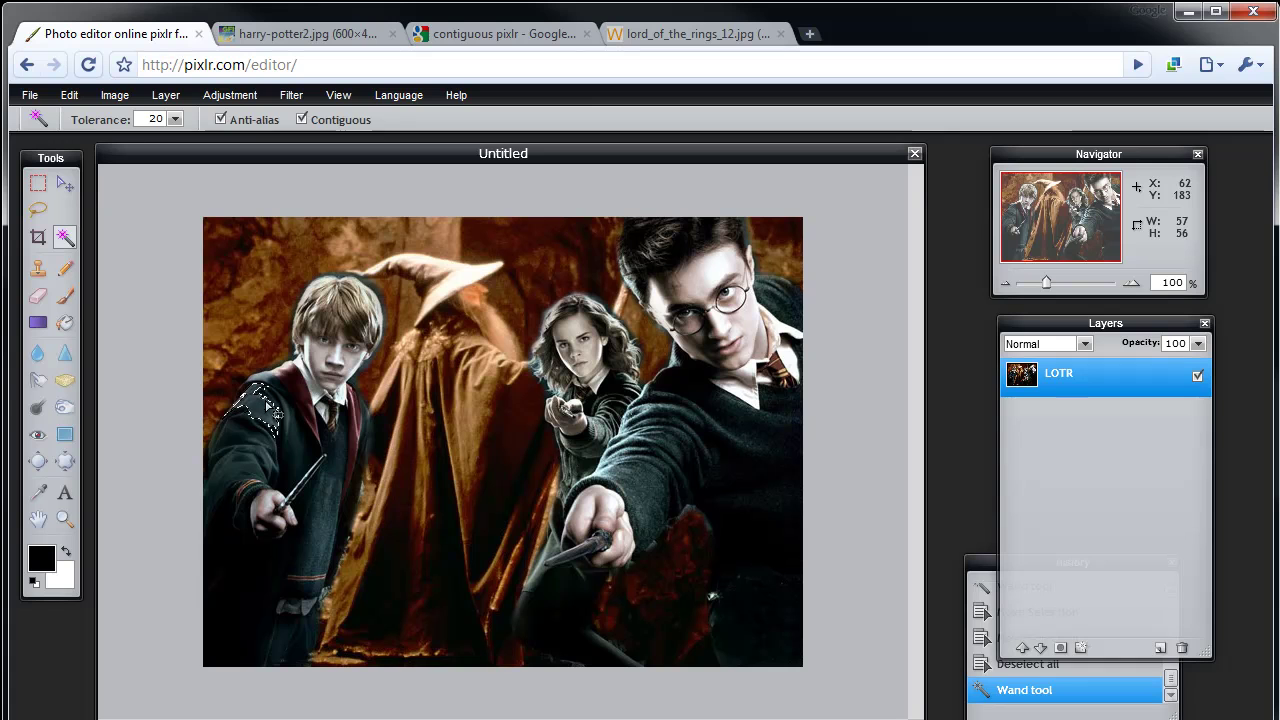
key("Delete")
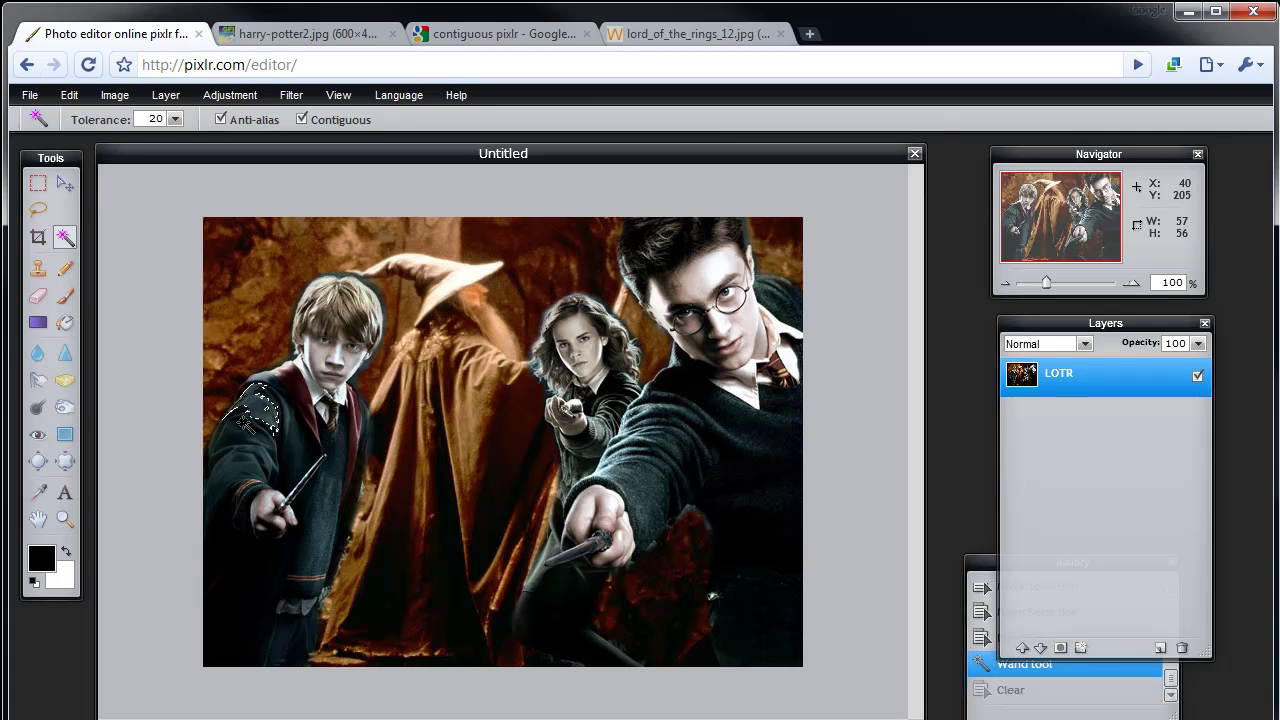
left_click(255, 422)
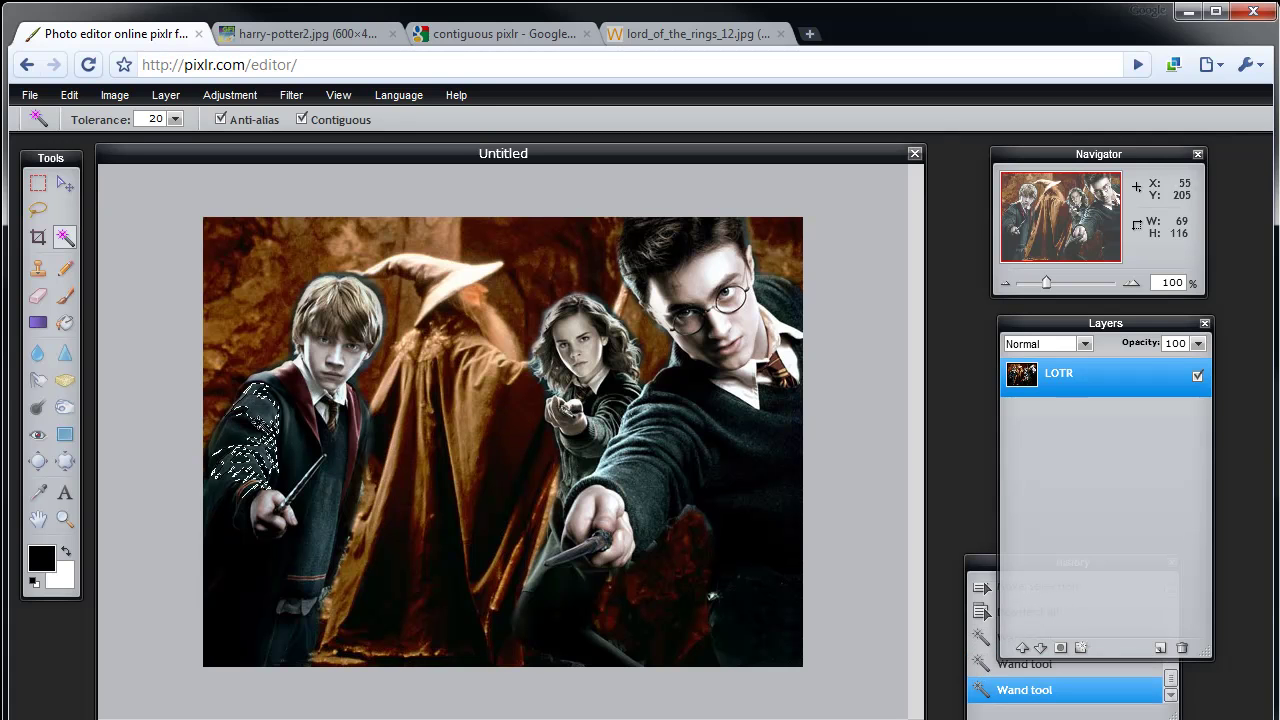
key("ctrl+d")
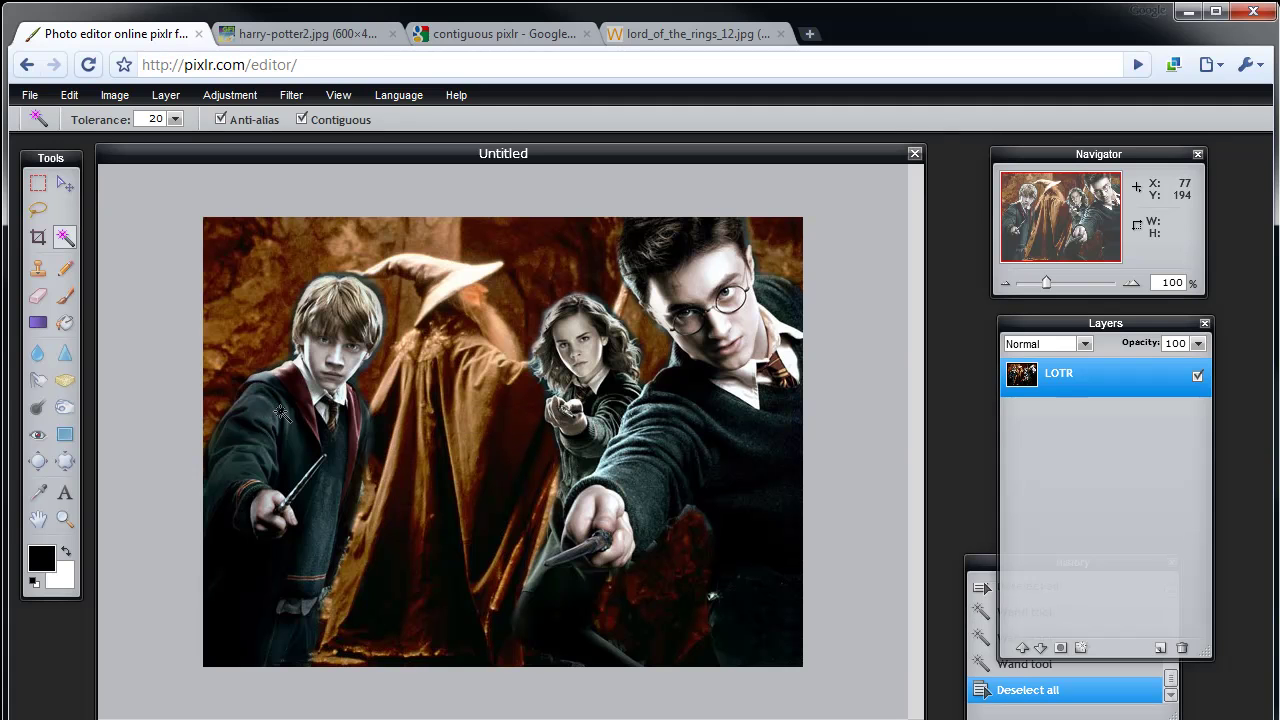
Zoom the composite to 150% then 200%, scrolling left toward the students and Gandalf.
left_click(338, 97)
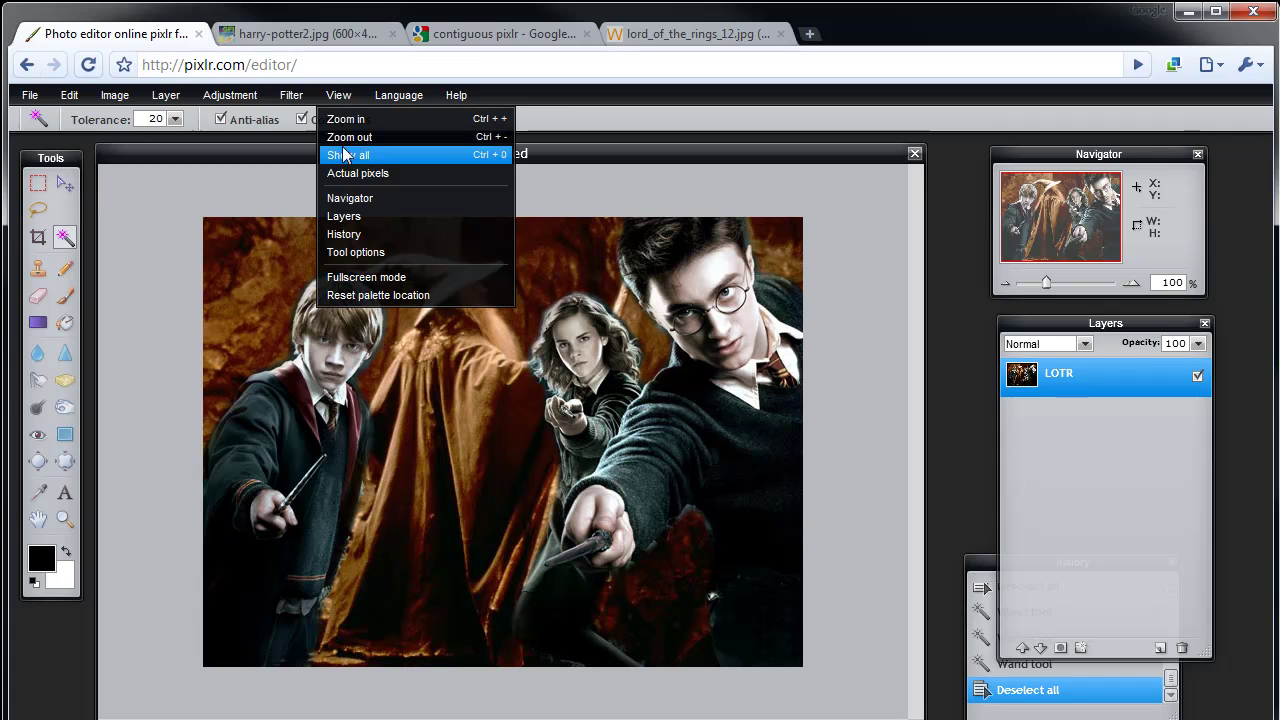
left_click(350, 122)
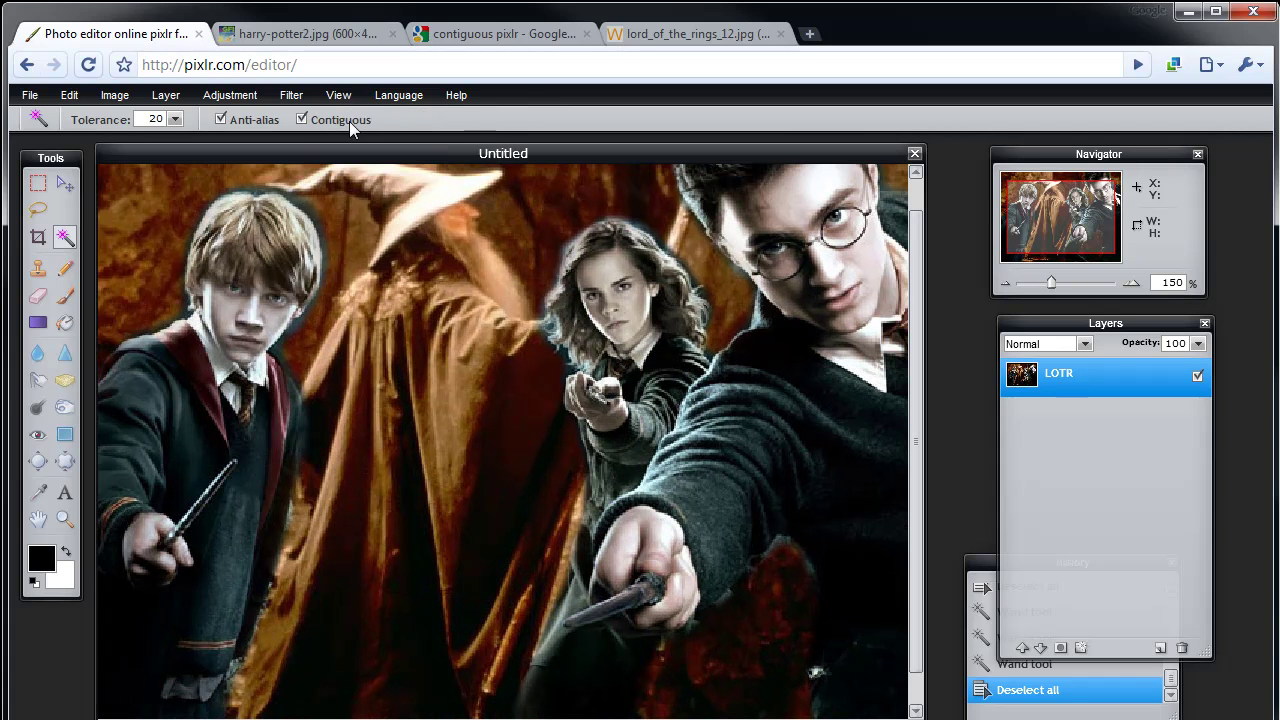
scroll(375, 690, "left", 1)
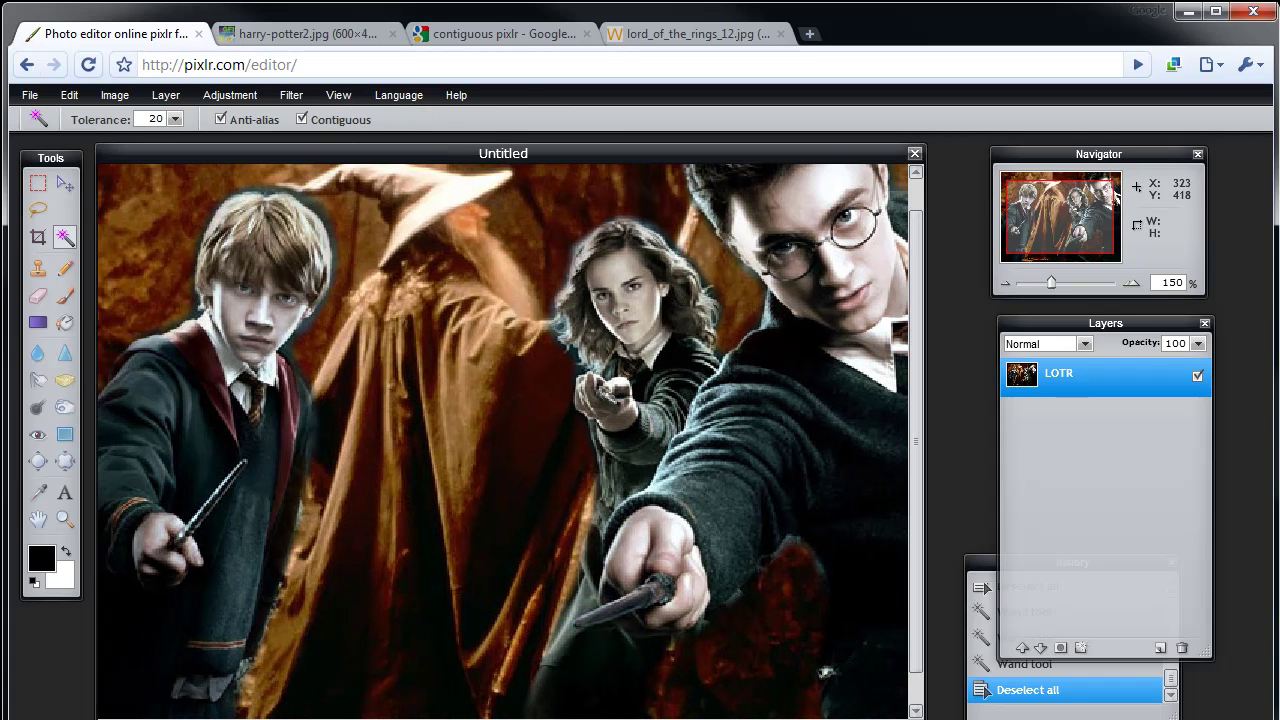
scroll(365, 397, "left", 3)
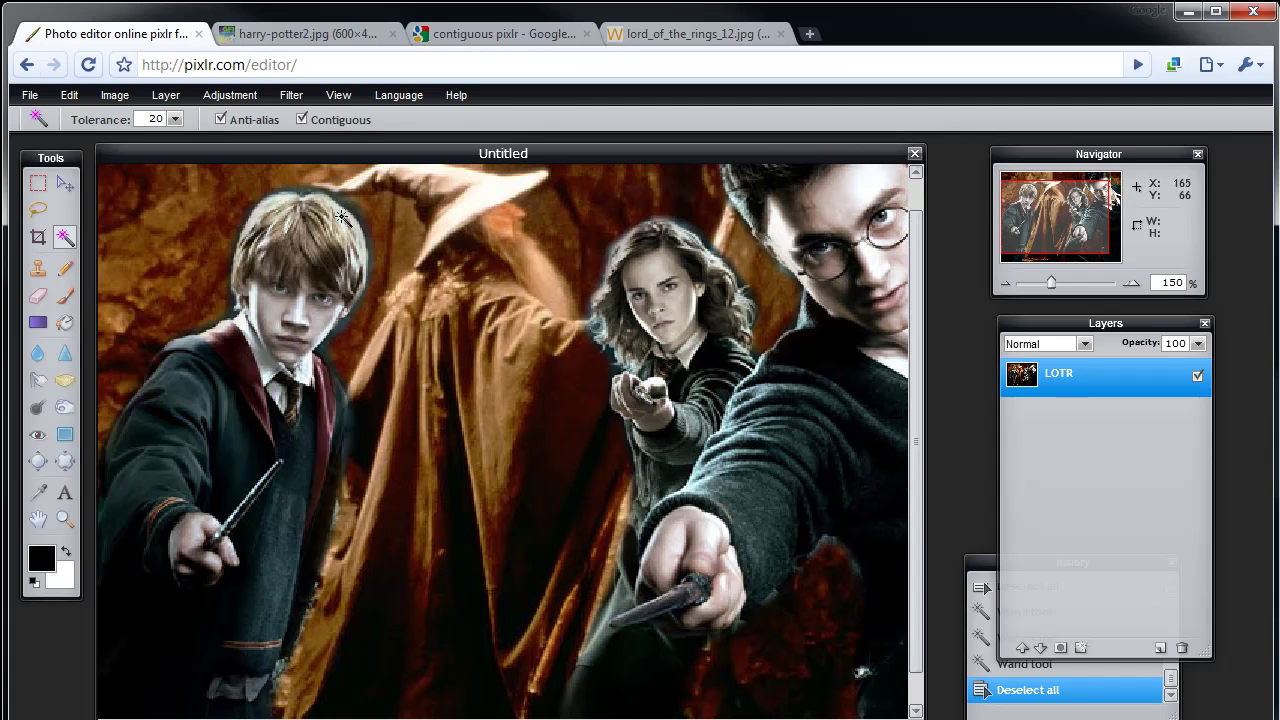
left_click(338, 95)
left_click(350, 118)
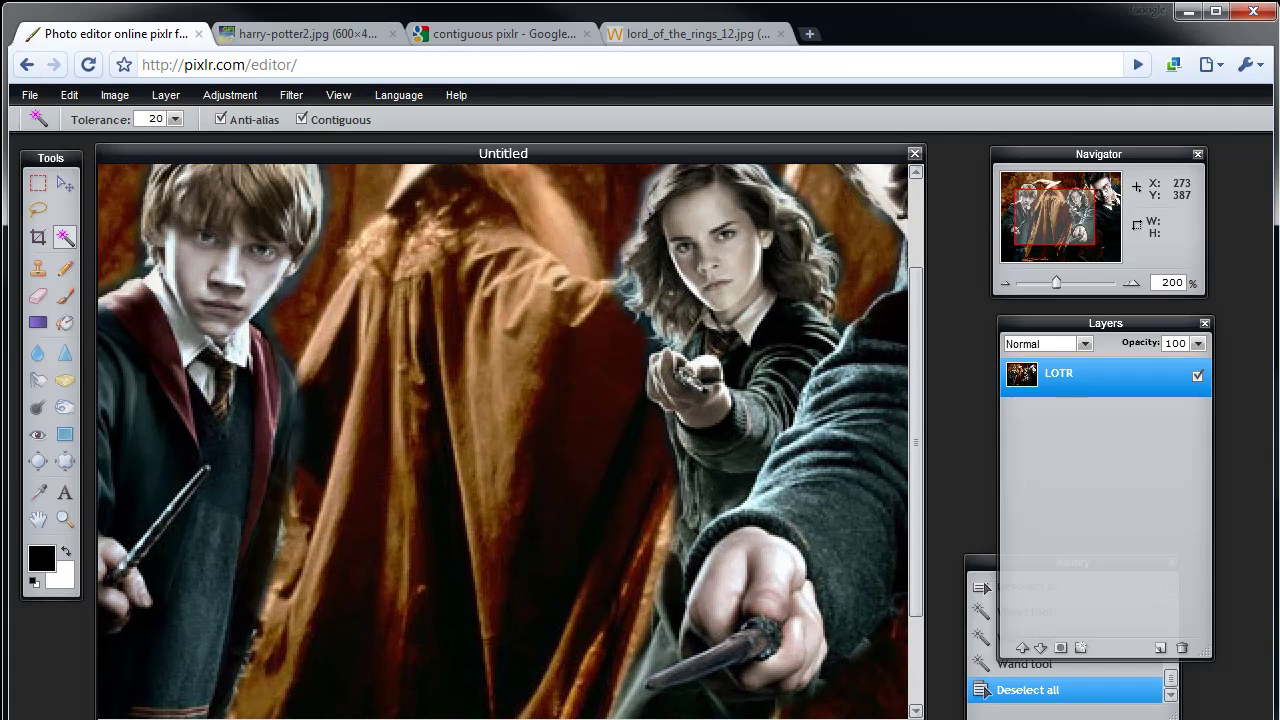
scroll(218, 440, "left", 10)
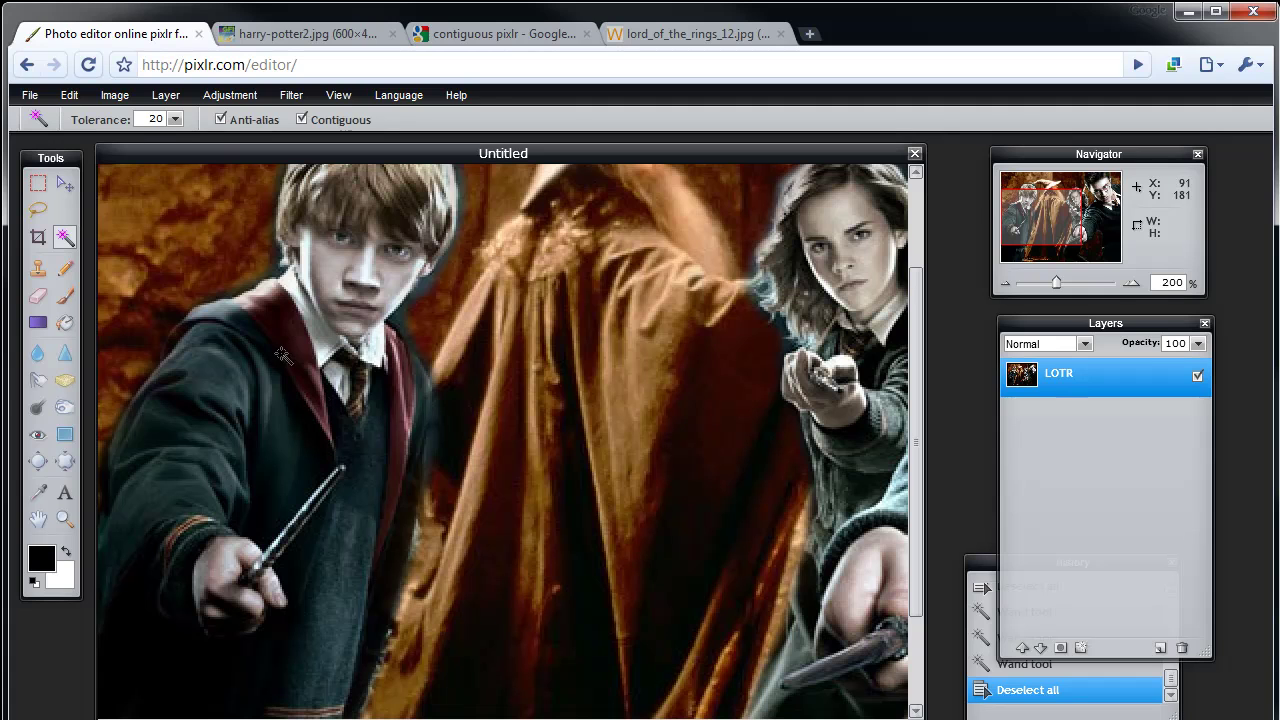
Select the whole red collar with the magic wand, settling on tolerance 10.
left_click(174, 120)
left_click_drag(84, 140, 79, 139)
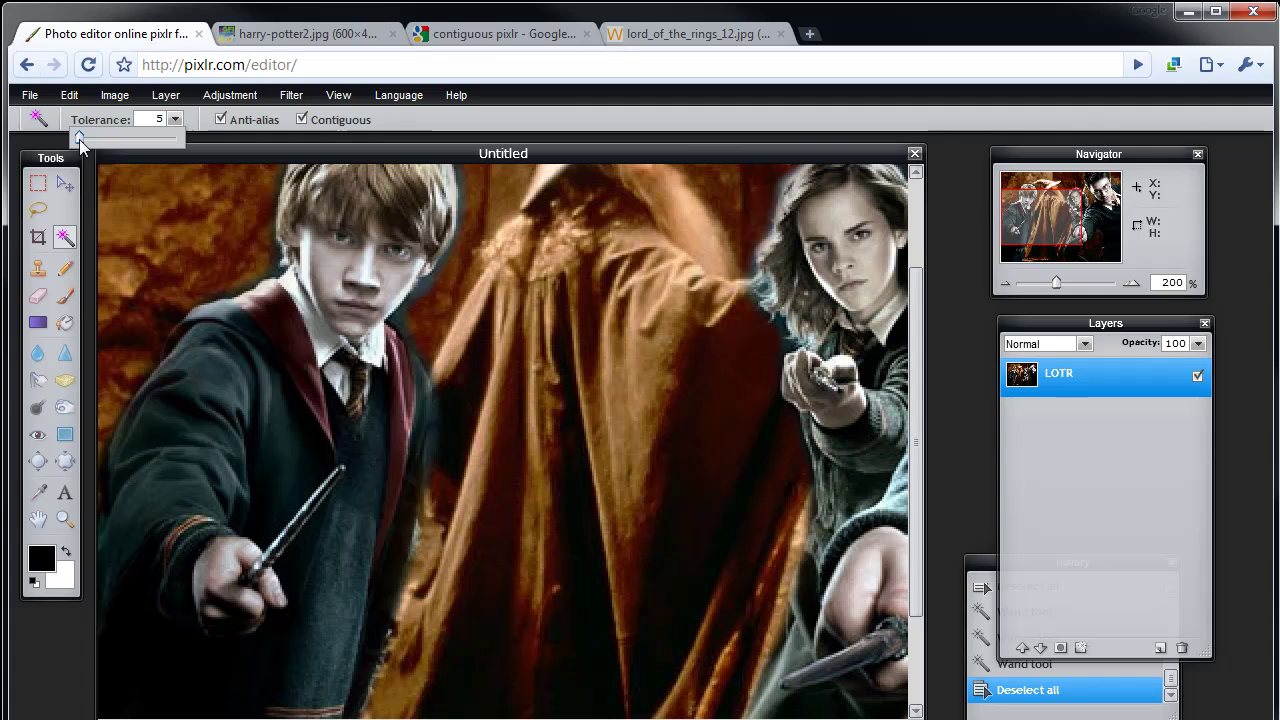
left_click(272, 326)
left_click(301, 361)
left_click(311, 362)
left_click(302, 343)
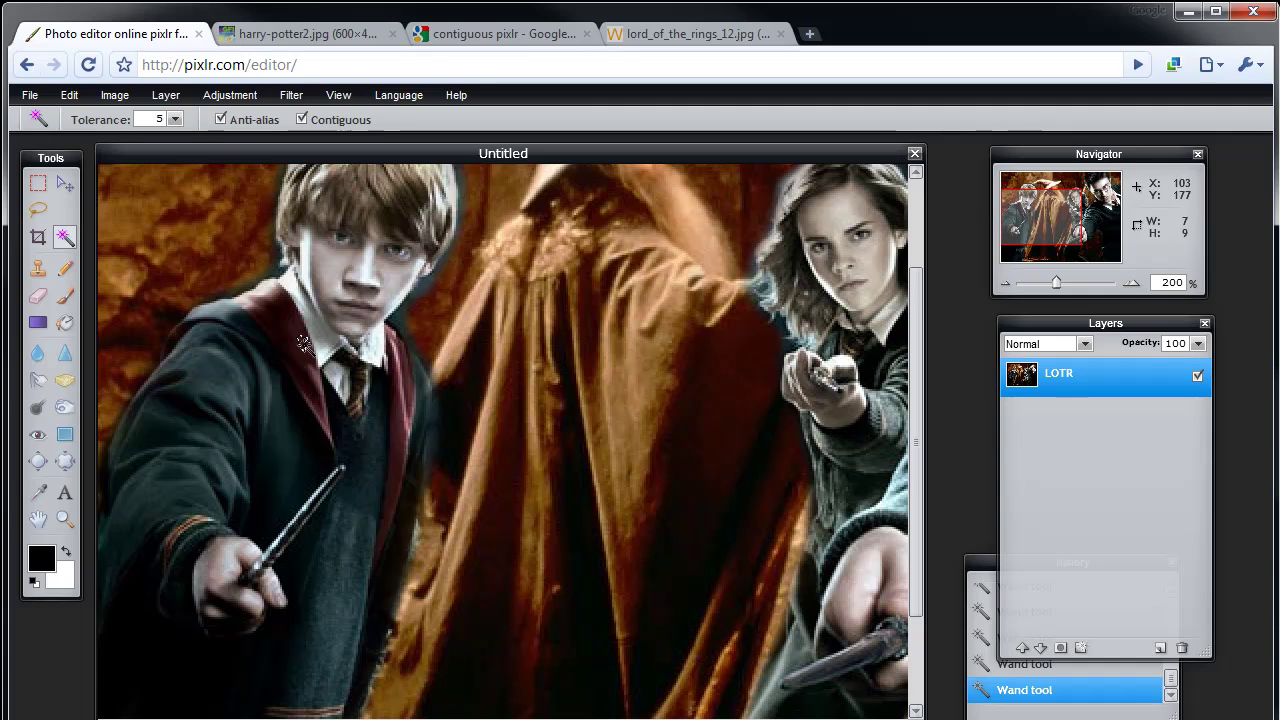
left_click(175, 119)
left_click_drag(81, 140, 78, 140)
left_click(287, 338)
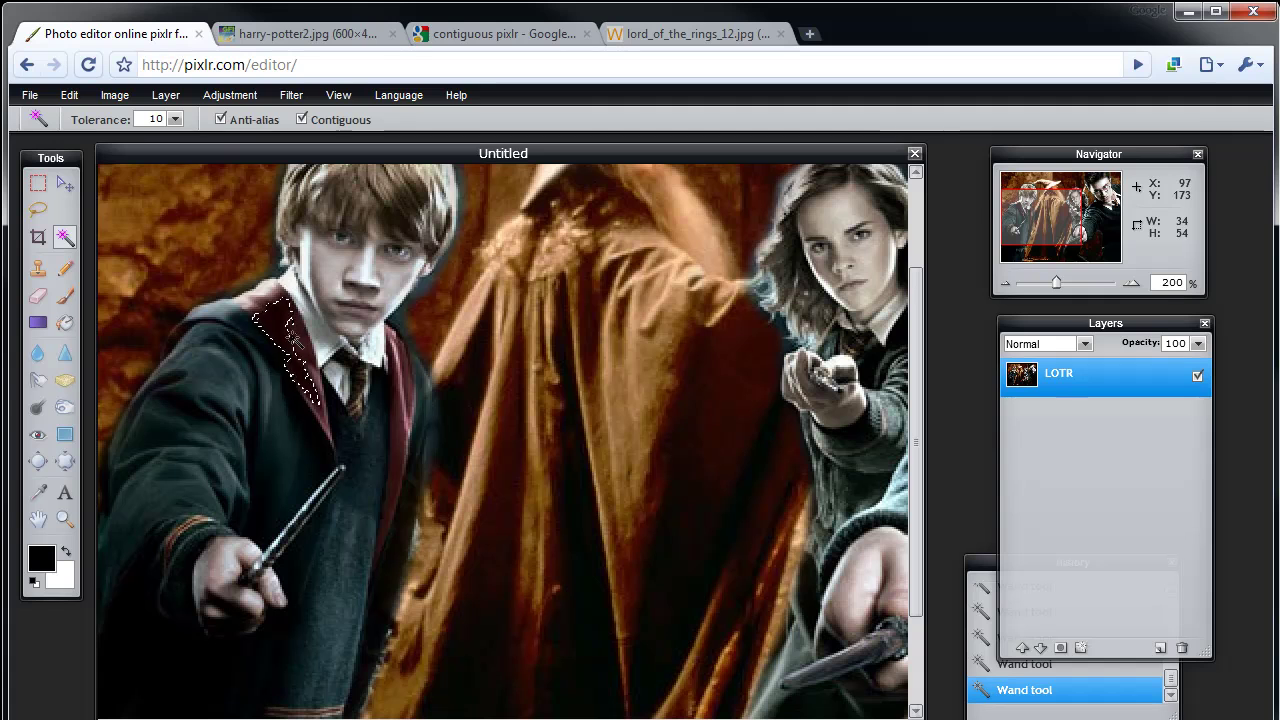
Undo a black Paint Bucket fill and set the foreground colour to blue #2356ad.
left_click(64, 322)
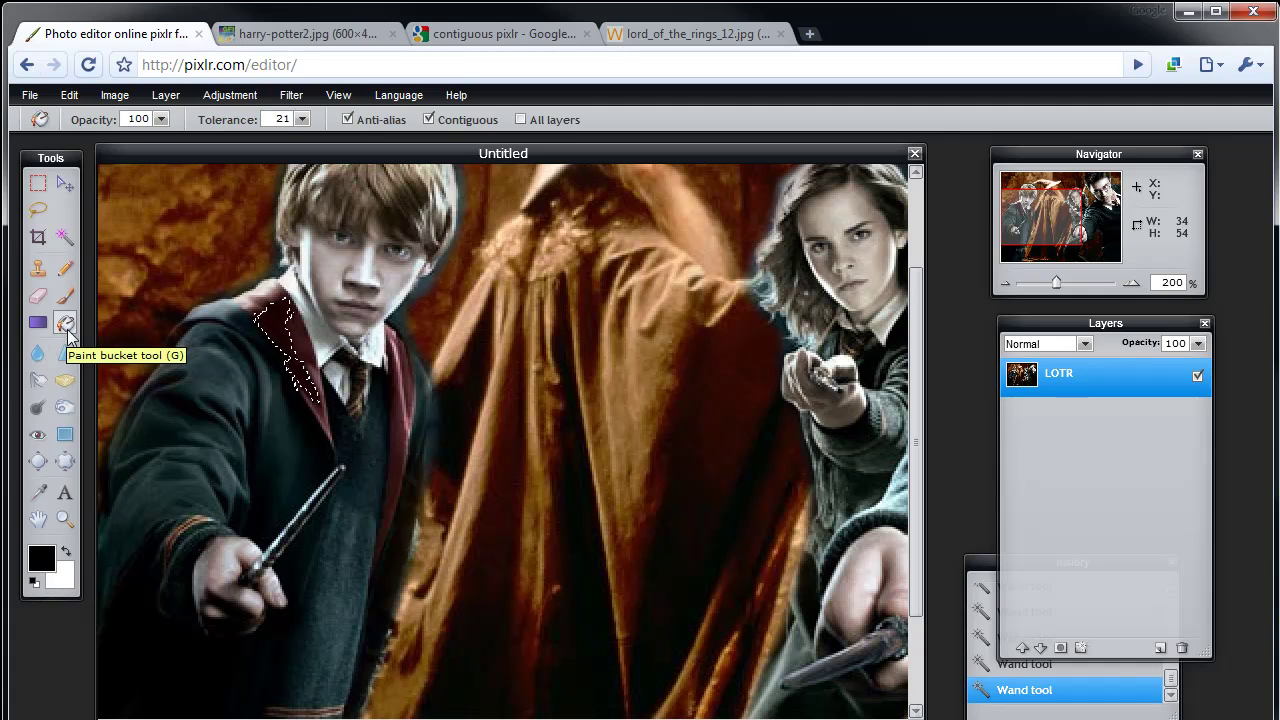
left_click(281, 316)
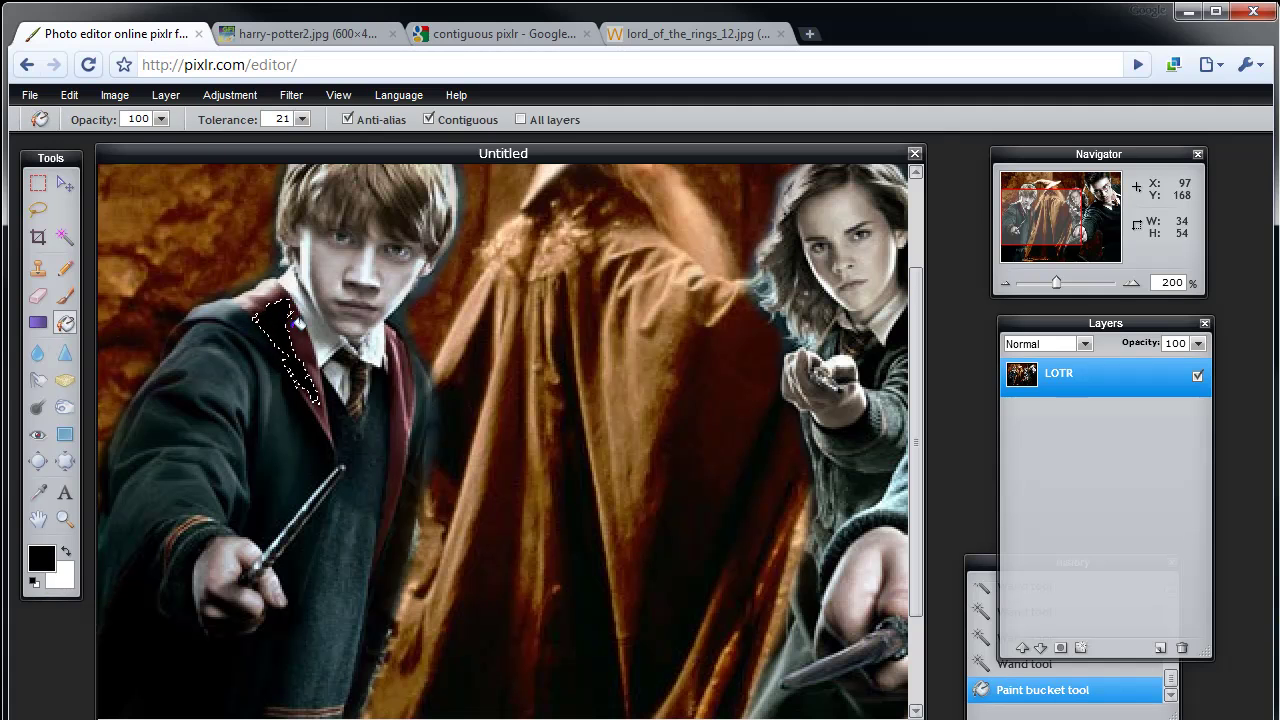
key("ctrl+z")
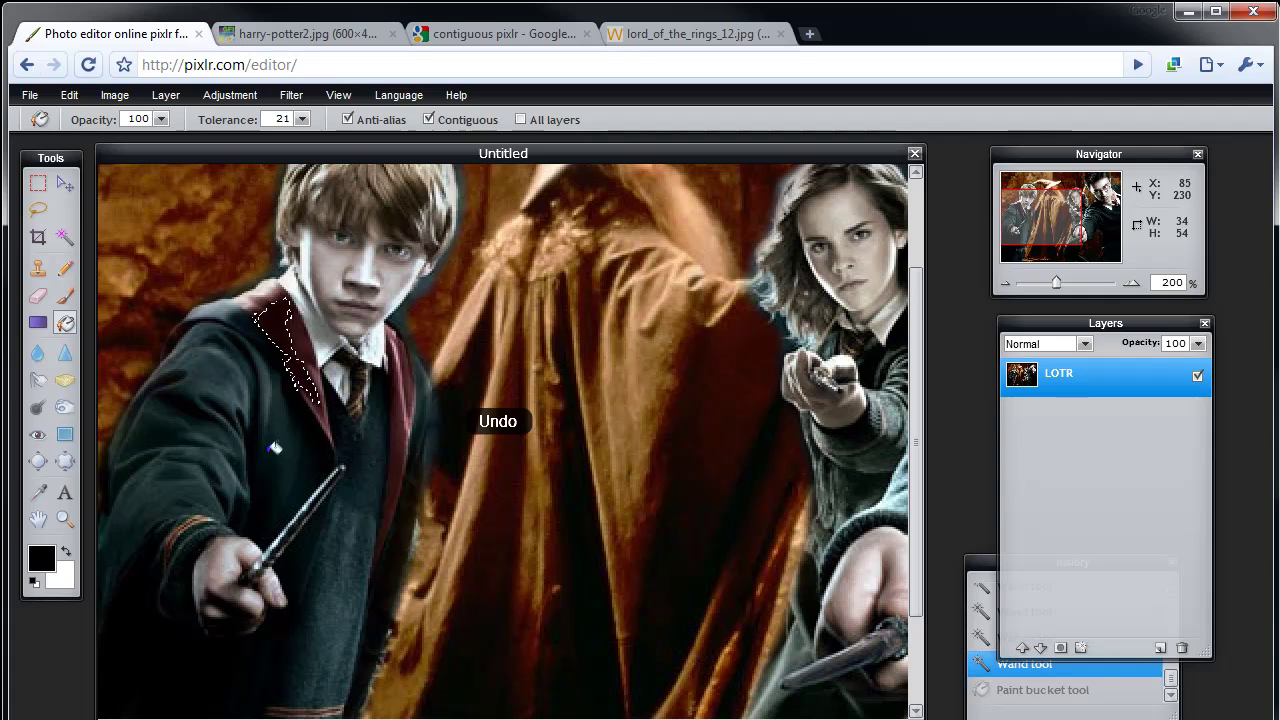
left_click(55, 552)
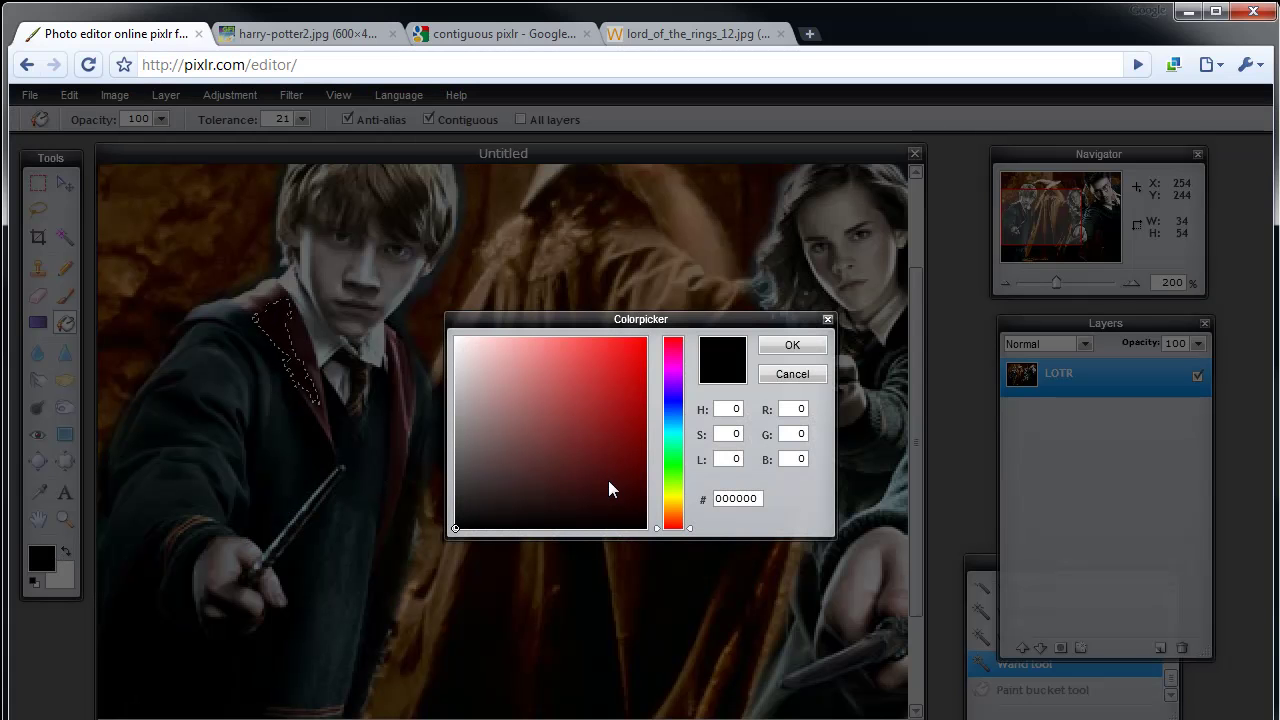
left_click(668, 411)
left_click(542, 435)
left_click(607, 398)
left_click(770, 348)
Fill the selected collar blue, deselect, and fill the remaining red collar area blue.
left_click(288, 348)
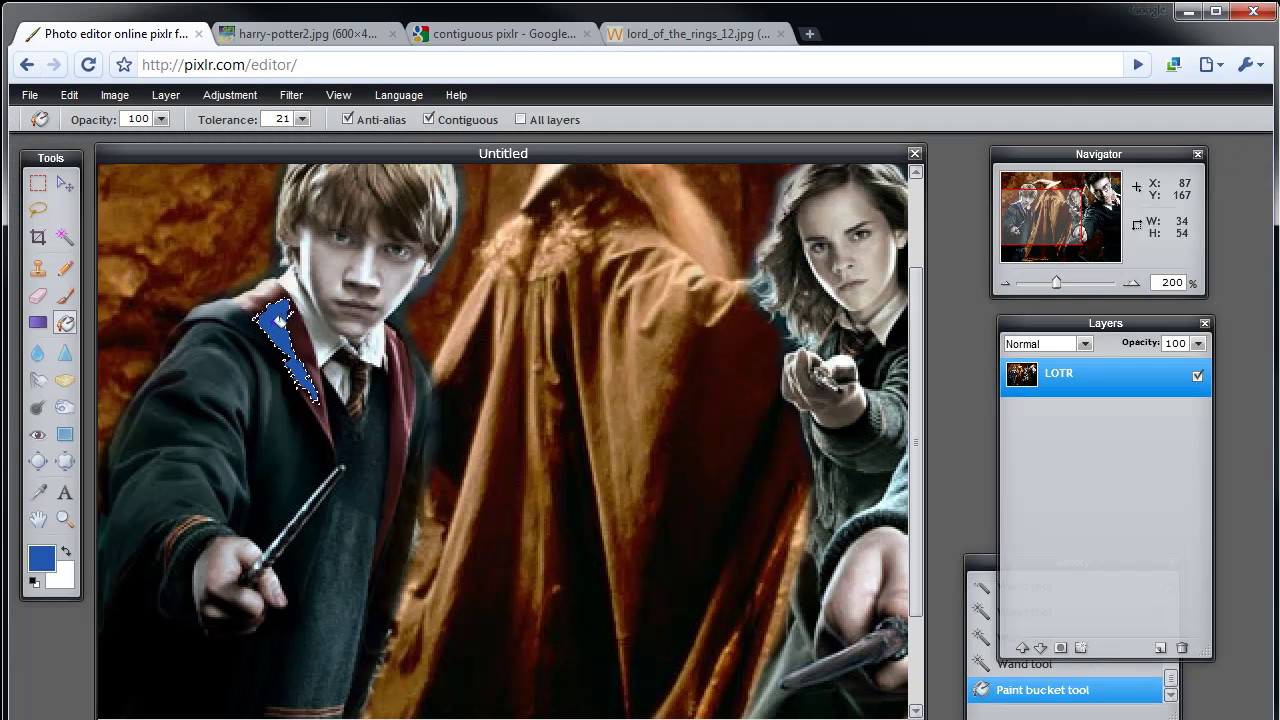
key("ctrl+d")
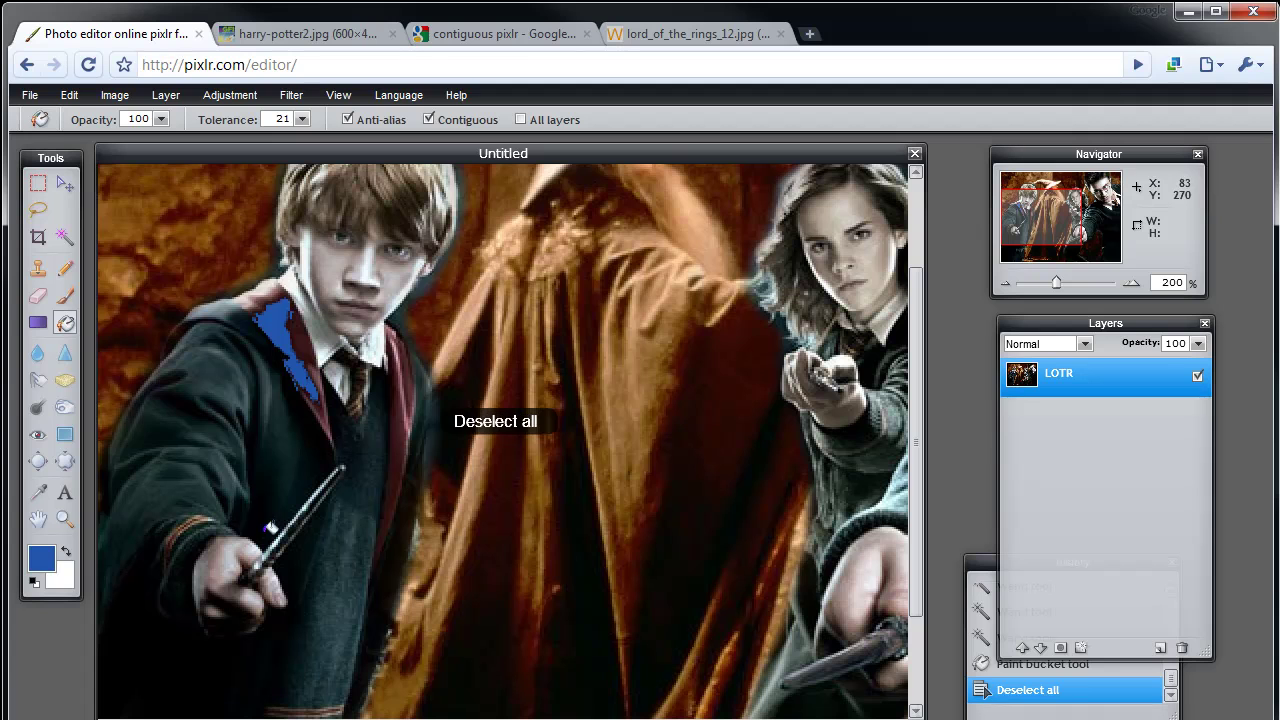
left_click(322, 380)
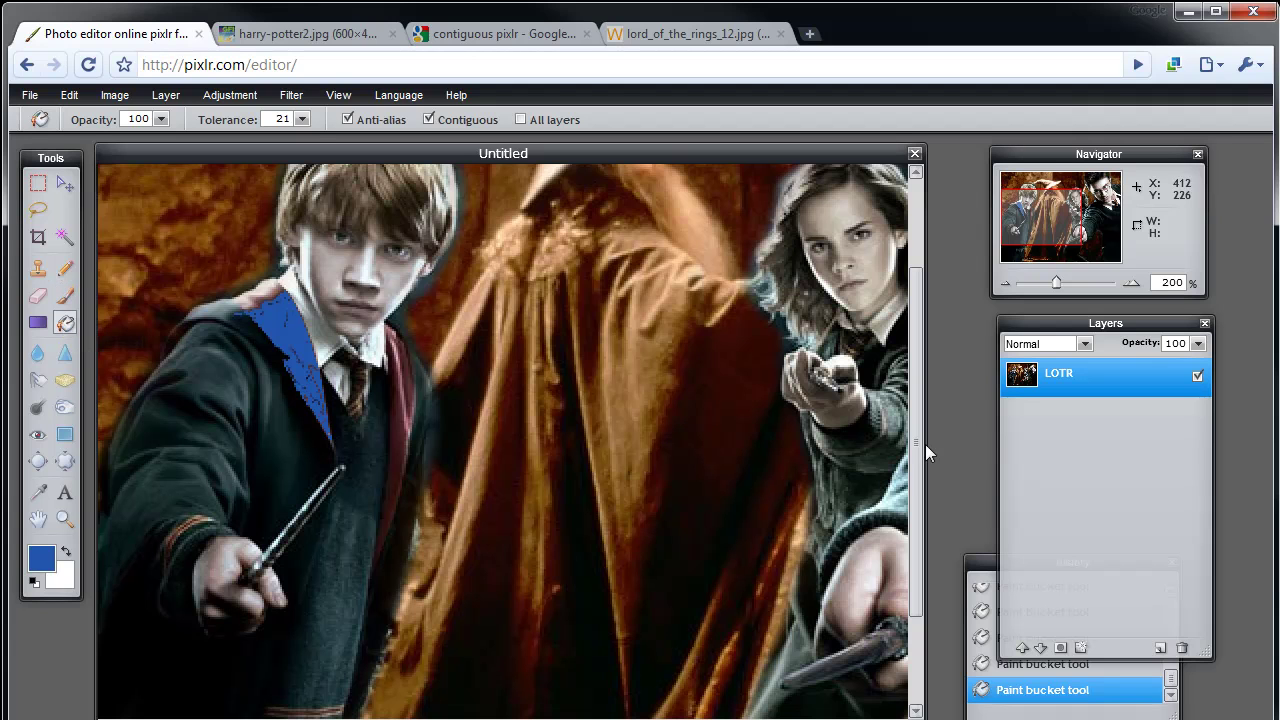
mouse_move(920, 460)
left_mouse_down()
mouse_move(916, 366)
mouse_move(915, 465)
left_mouse_up()
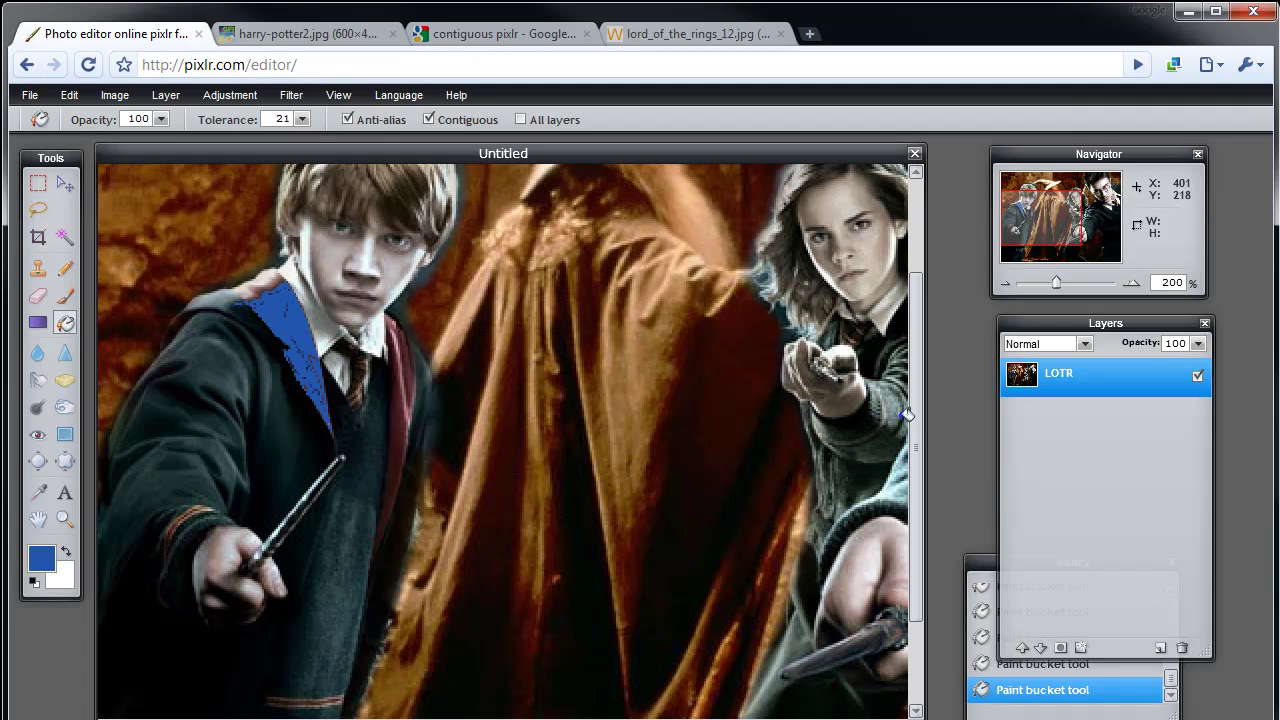
left_click_drag(912, 415, 919, 296)
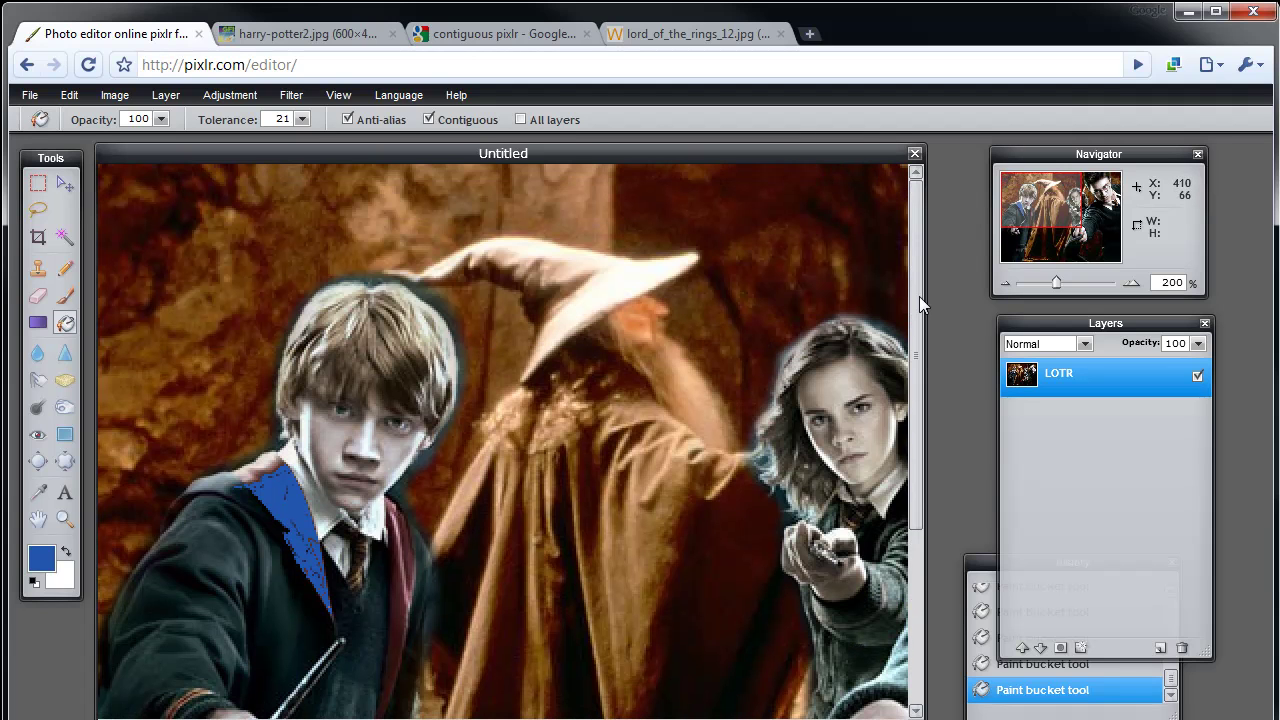